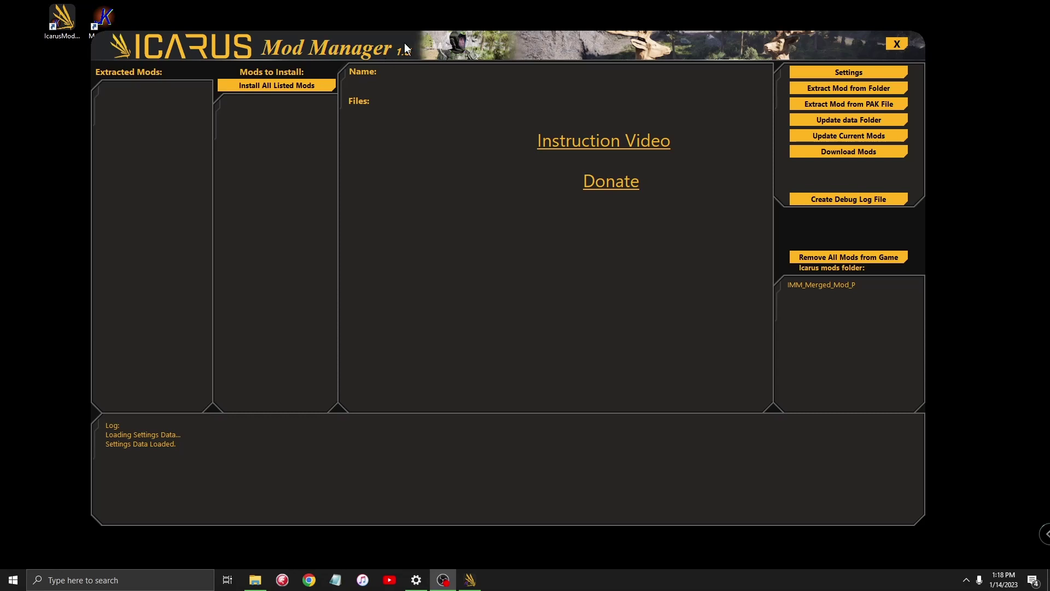
- Close Icarus Mod Manager and relaunch it from its desktop shortcut
left_click_drag(424, 46, 464, 42)
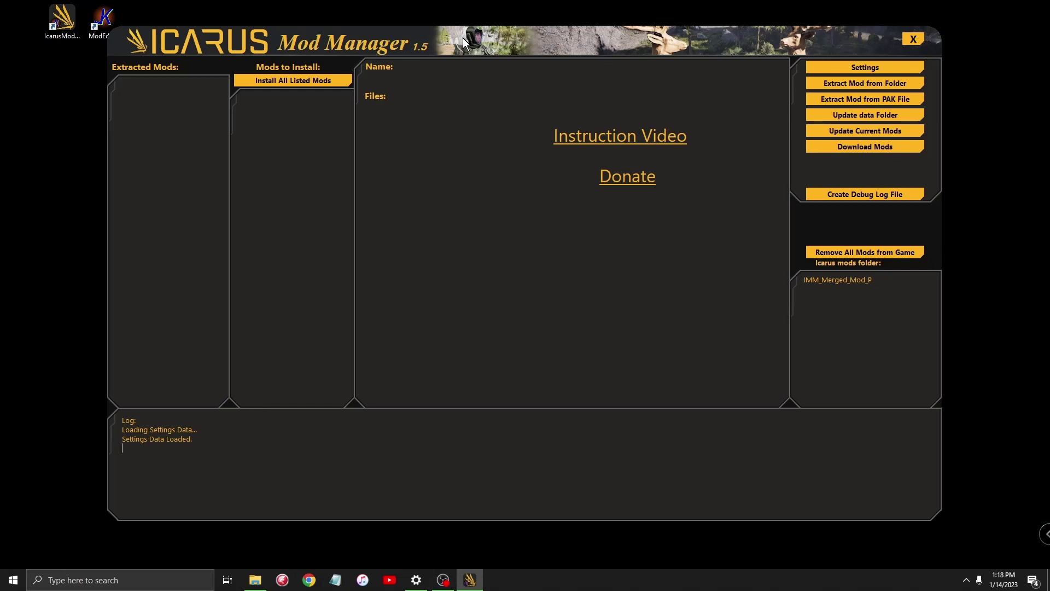
left_click_drag(498, 41, 502, 48)
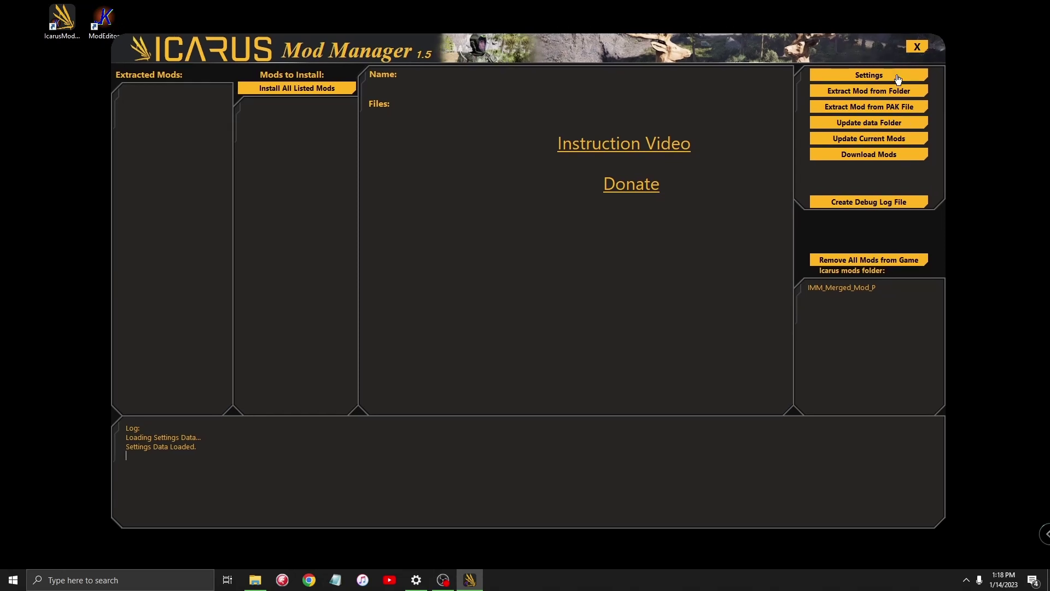
left_click(917, 47)
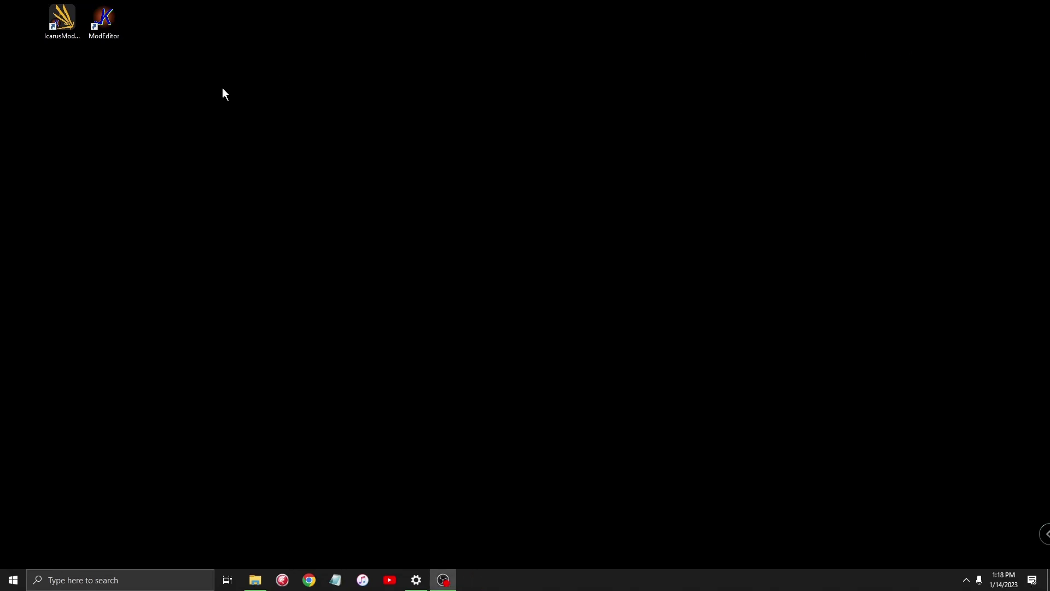
double_click(54, 22)
- Read the getting-started and version 1.5 notes in the introduction window, and close it
left_click_drag(310, 5, 421, 51)
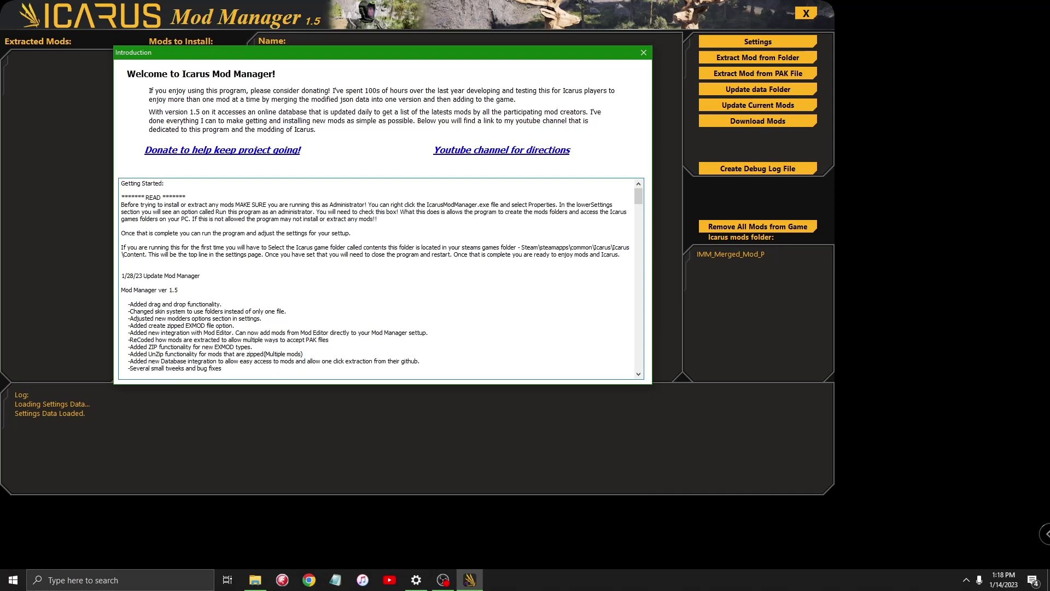
left_click_drag(375, 51, 359, 91)
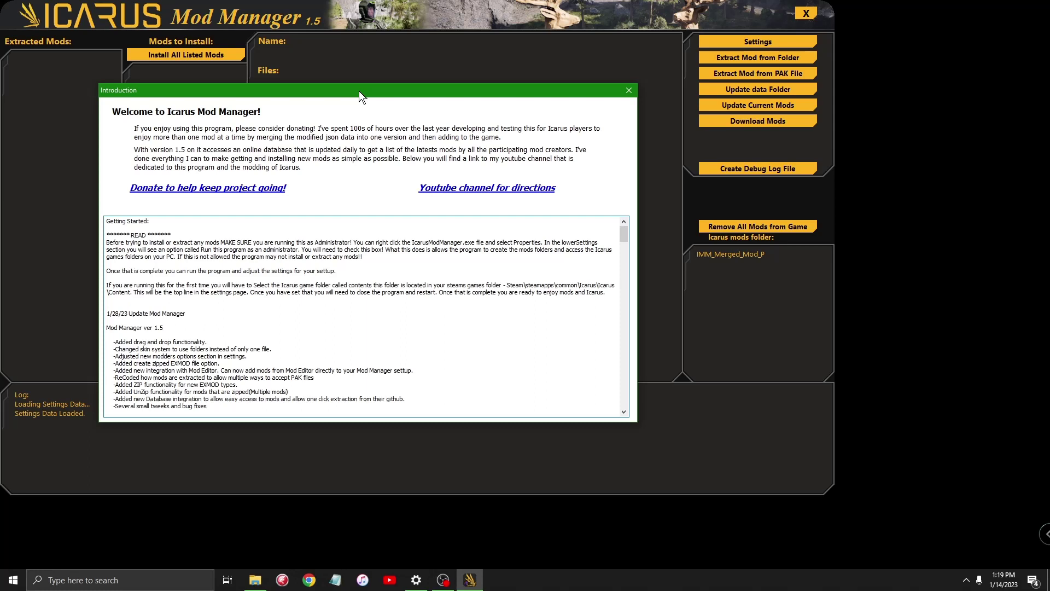
mouse_move(359, 91)
left_mouse_down()
mouse_move(365, 106)
mouse_move(347, 105)
left_mouse_up()
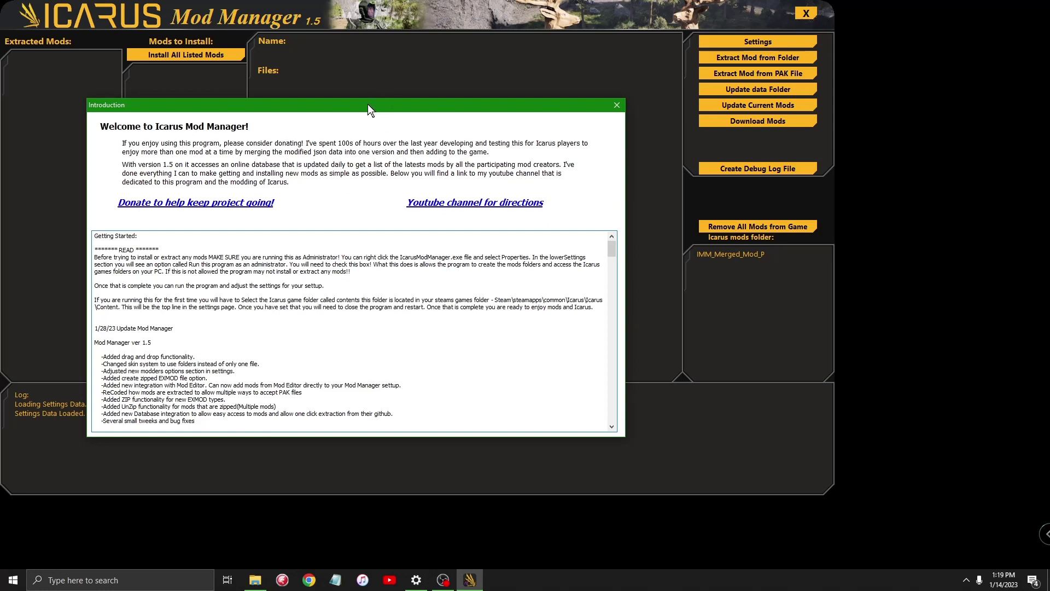
left_click_drag(373, 104, 416, 90)
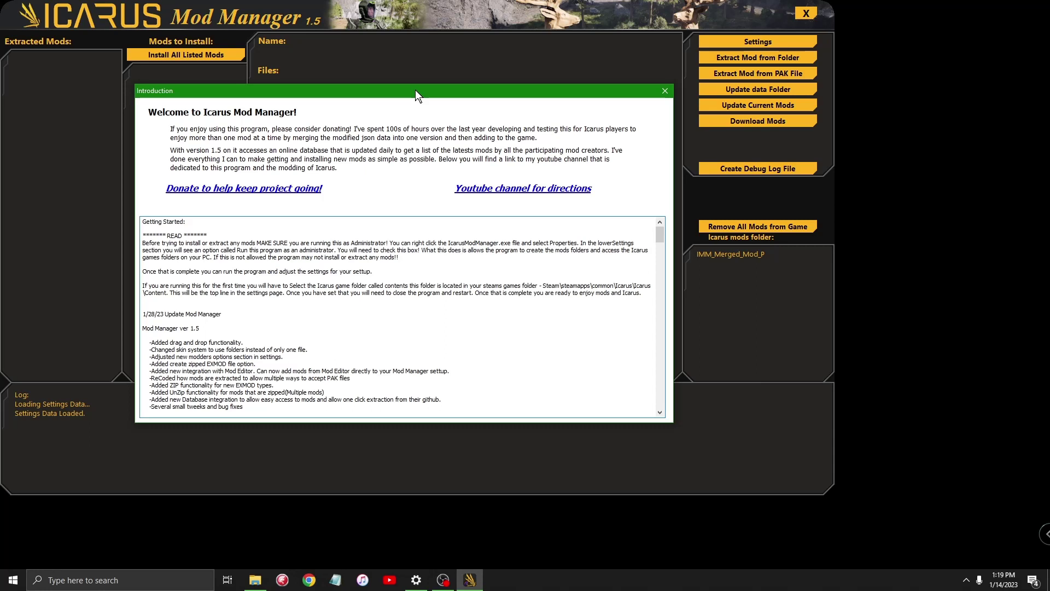
left_click_drag(415, 89, 398, 107)
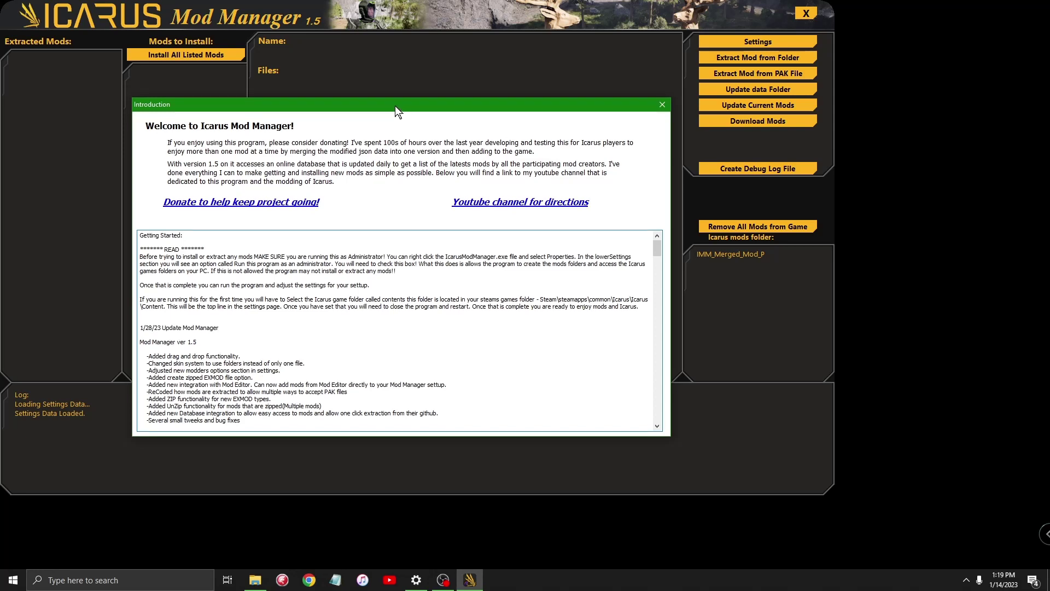
left_click_drag(395, 106, 361, 124)
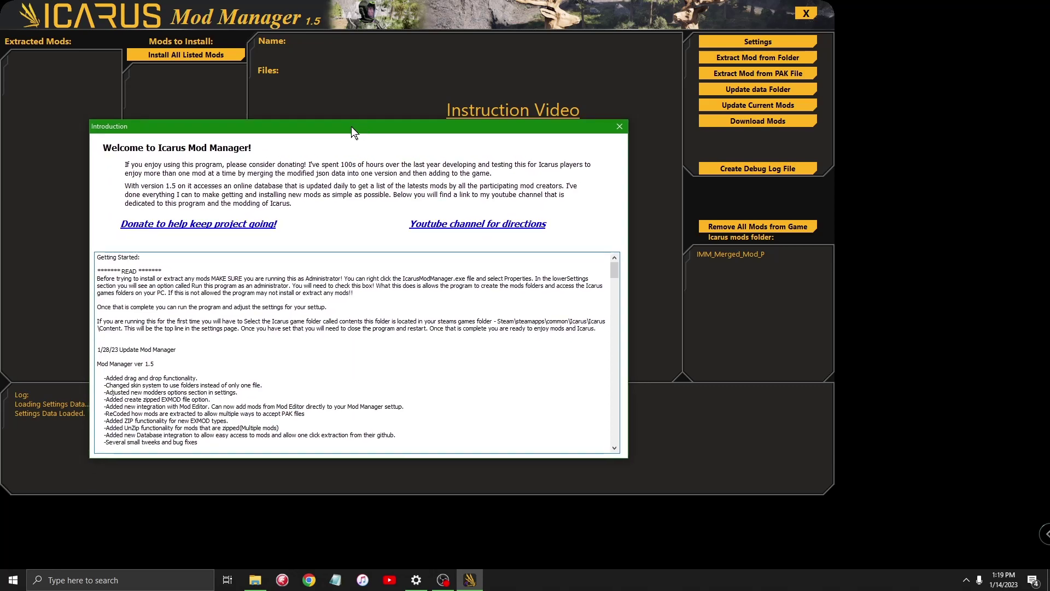
left_click(619, 127)
- Change the skin folder to New Skin inside 1_5_Release_Mod_Manager on the Icarus (G:) drive and accept the restart
left_click_drag(421, 10, 482, 59)
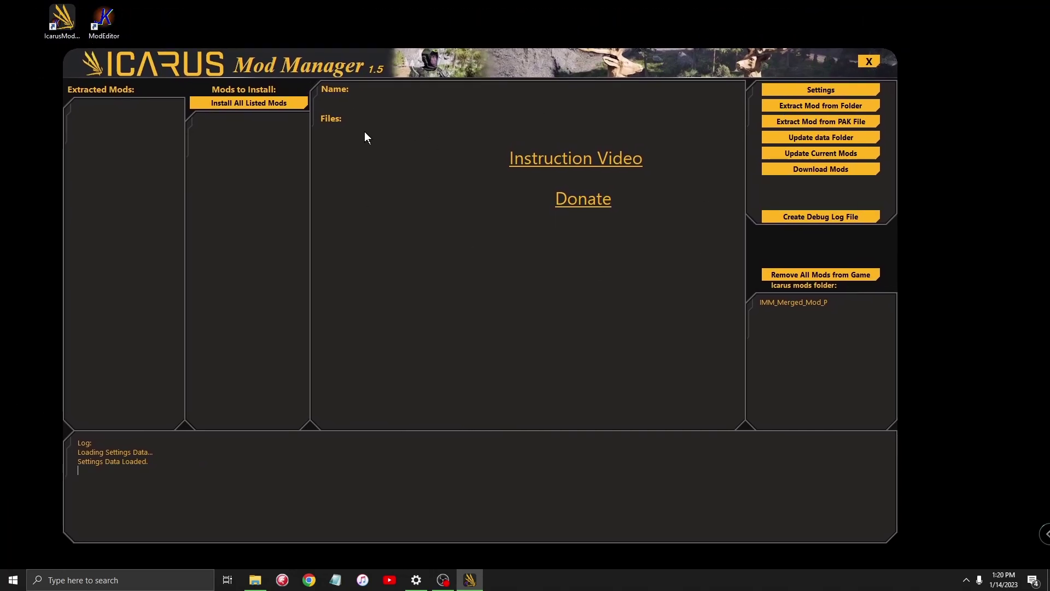
left_click(821, 91)
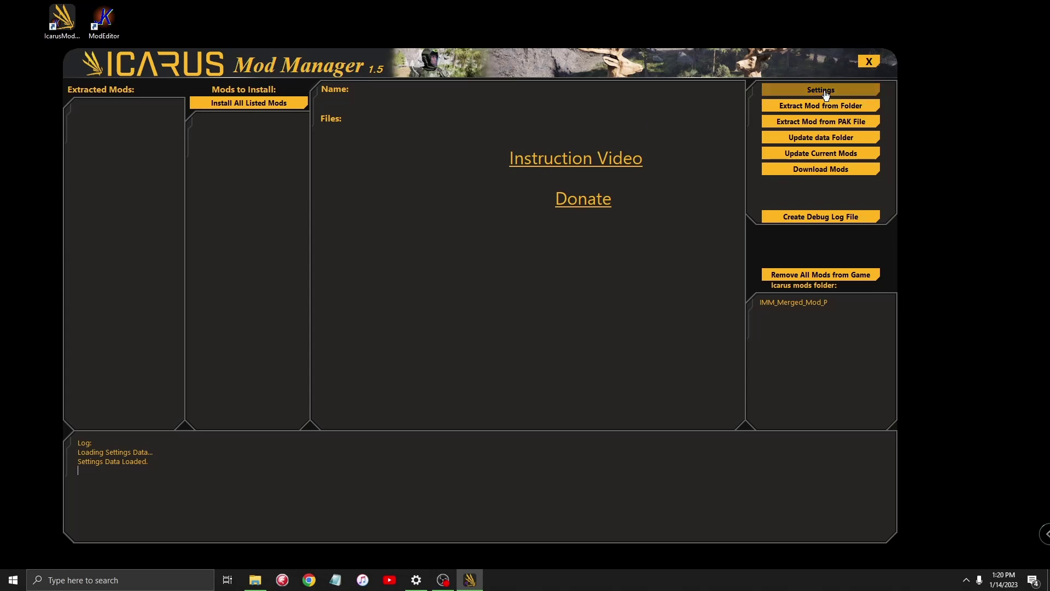
left_click_drag(565, 195, 453, 131)
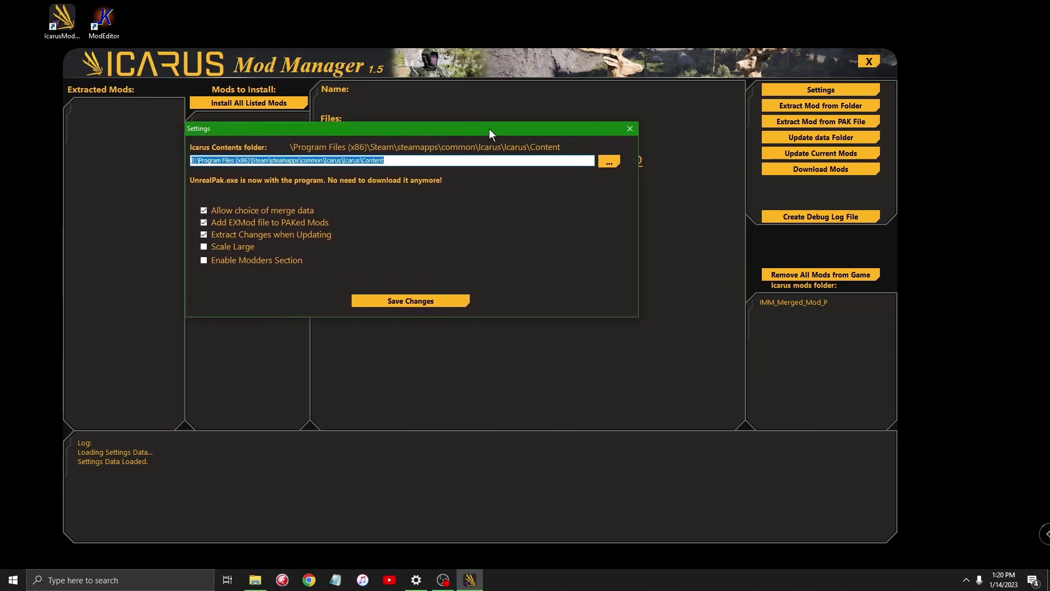
right_click(471, 216)
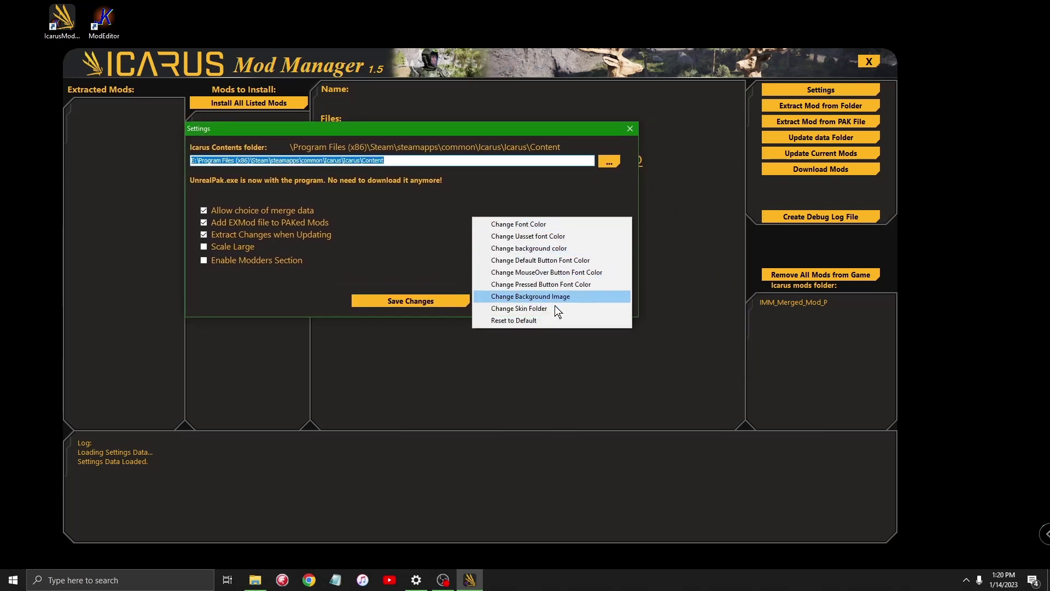
left_click(514, 310)
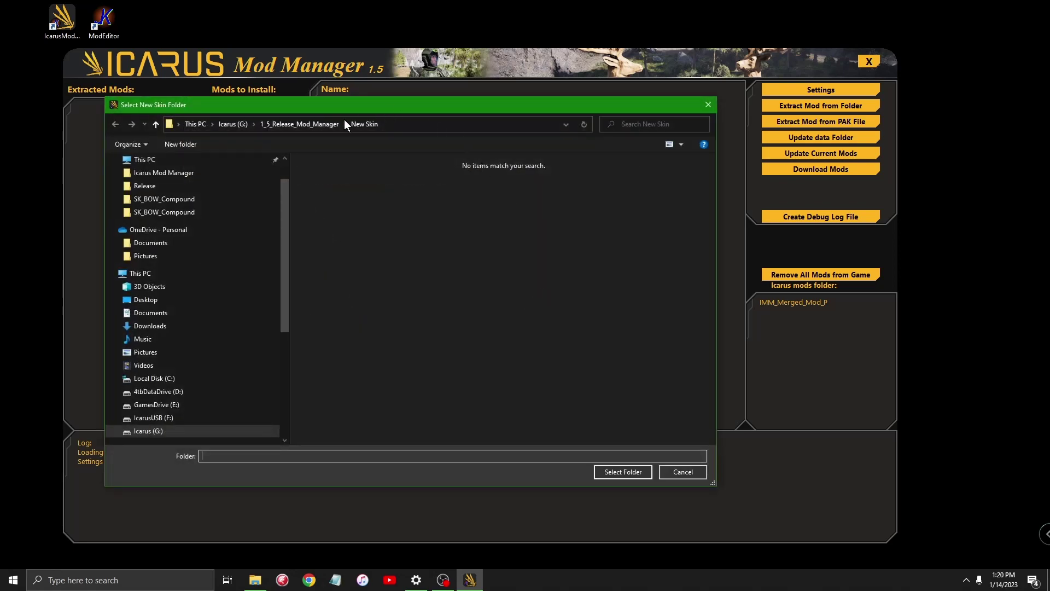
left_click(301, 124)
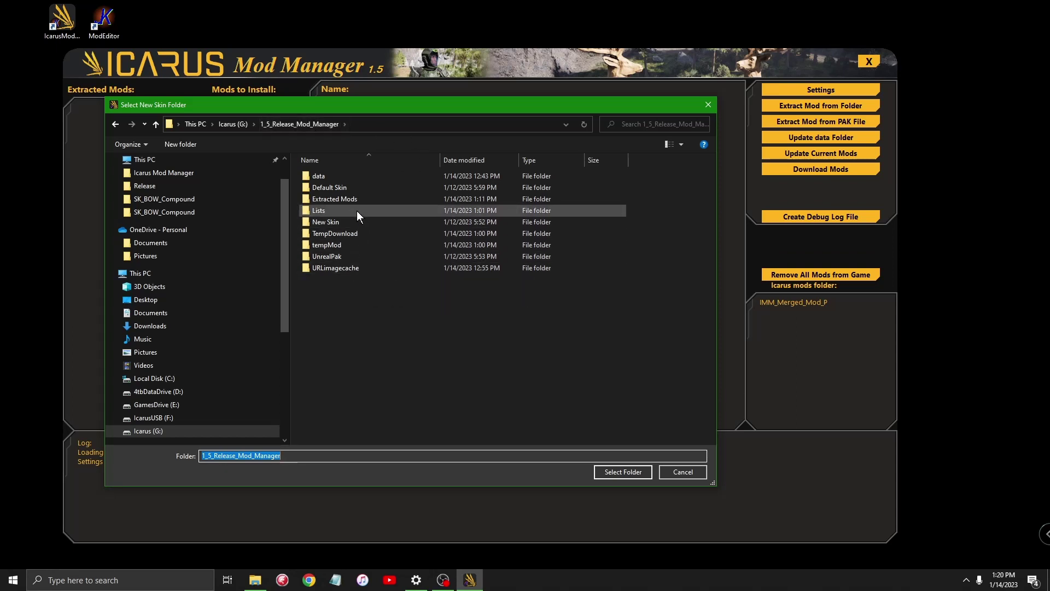
double_click(325, 222)
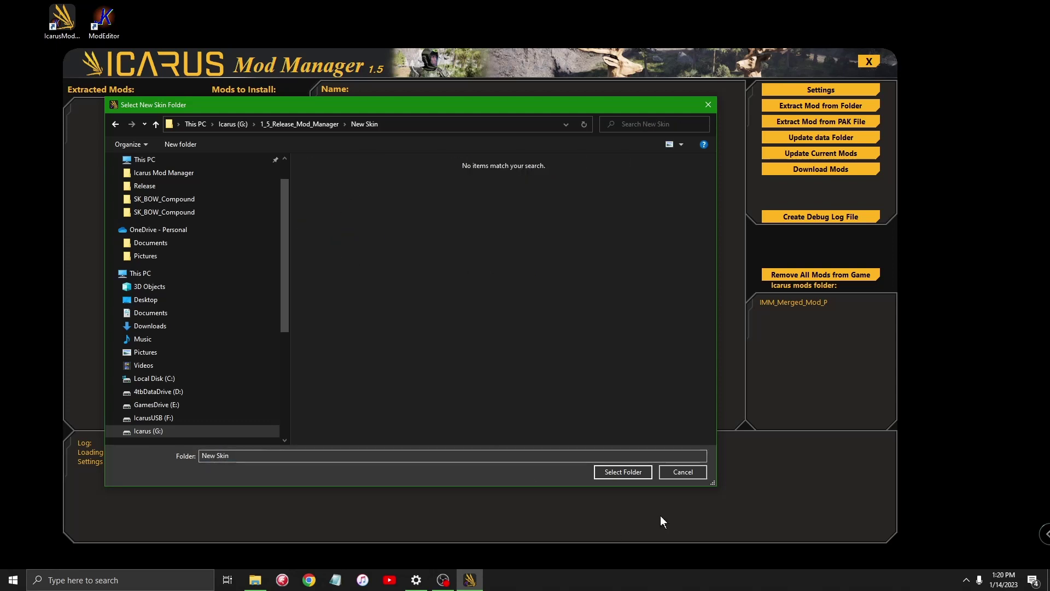
left_click(631, 474)
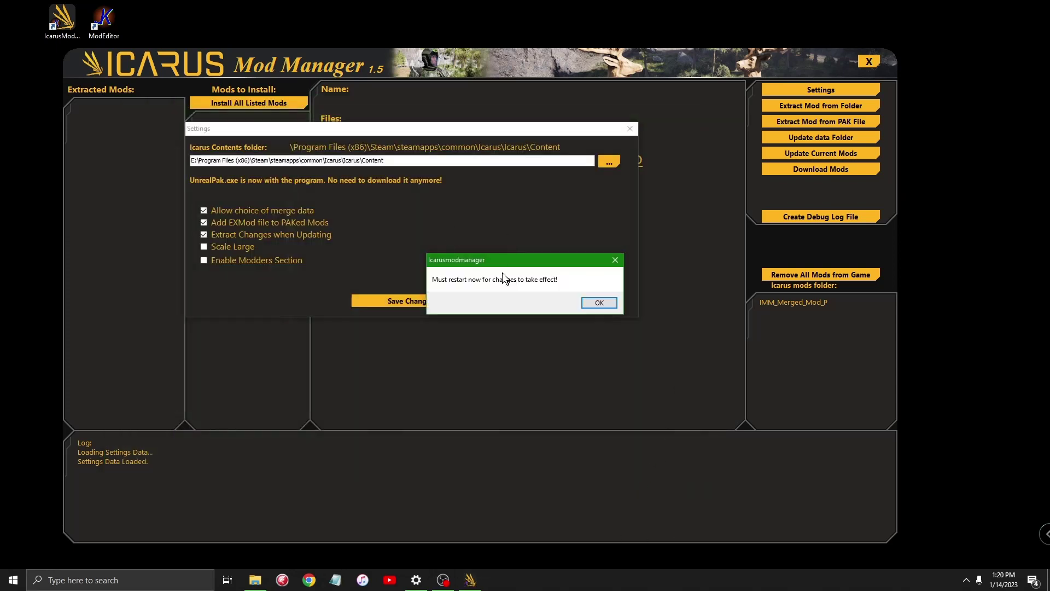
left_click(599, 303)
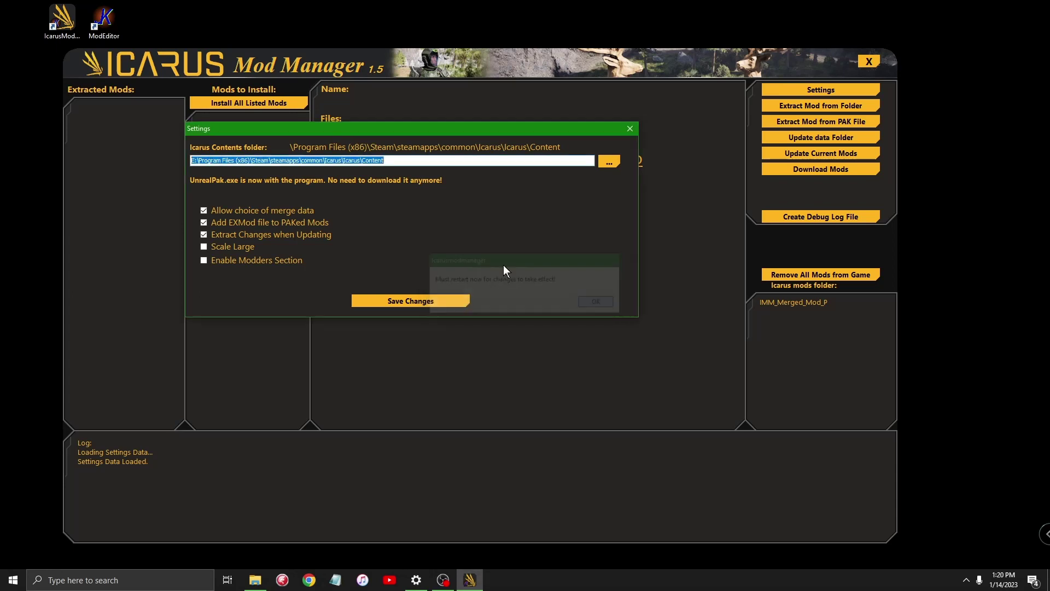
left_click(630, 128)
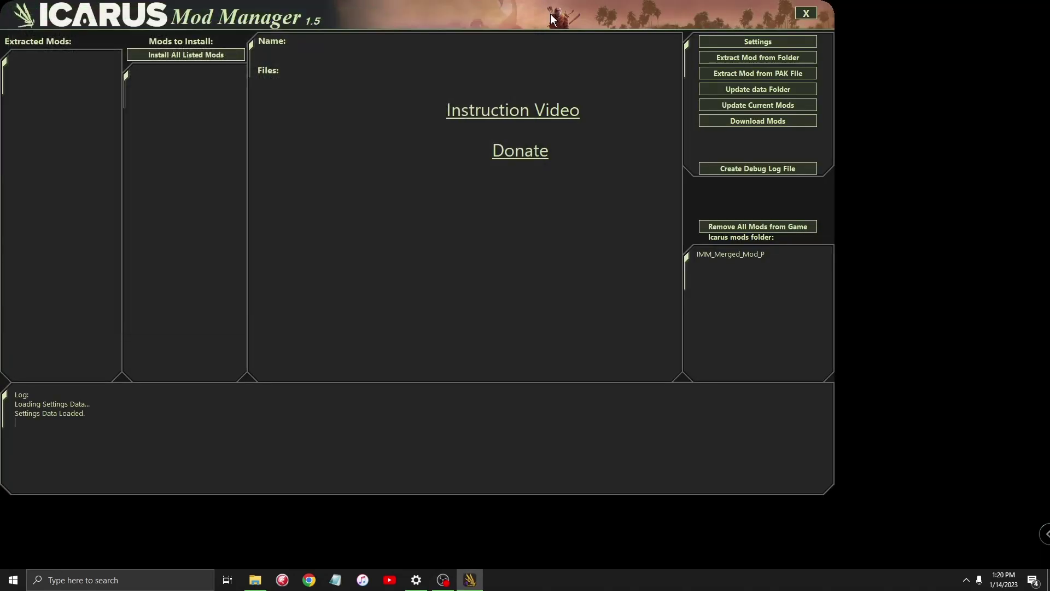
- Review the mod manager's settings, including the Icarus contents folder and merge options, and close them without changes
left_click_drag(550, 14, 655, 44)
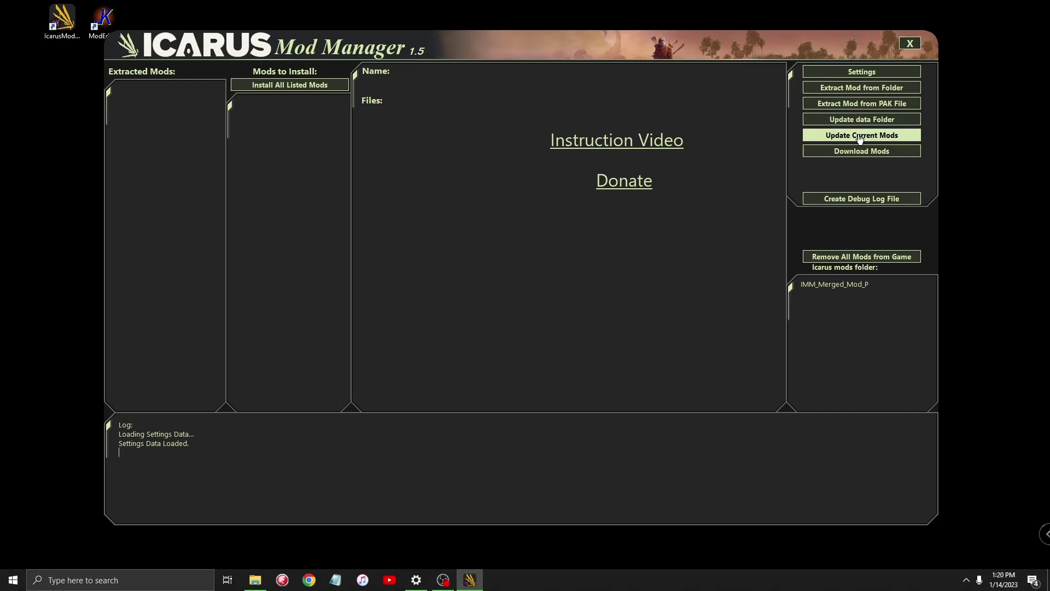
left_click_drag(832, 42, 800, 44)
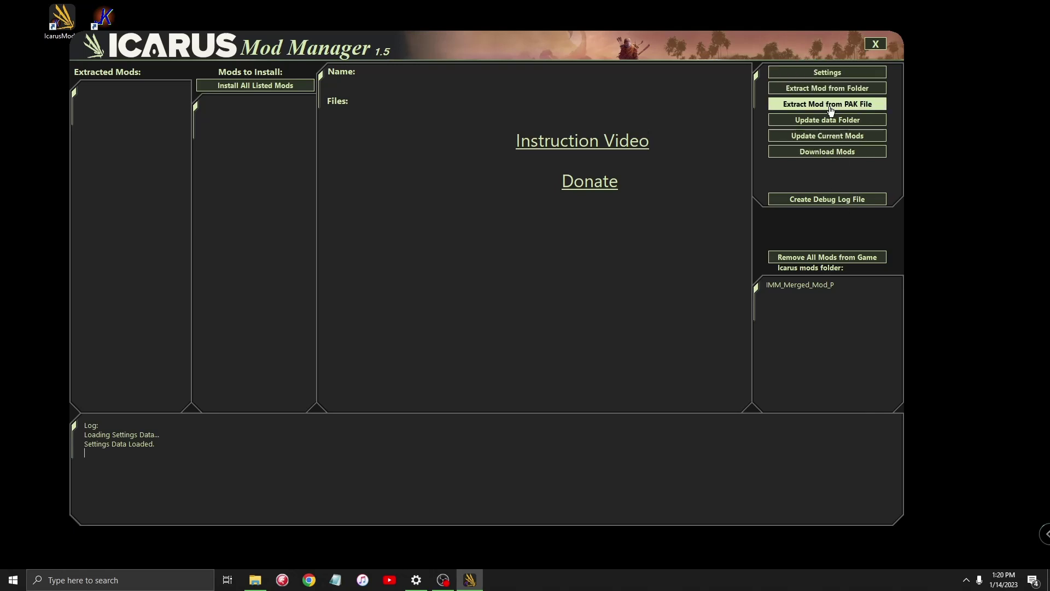
left_click(827, 73)
left_click_drag(576, 195, 507, 154)
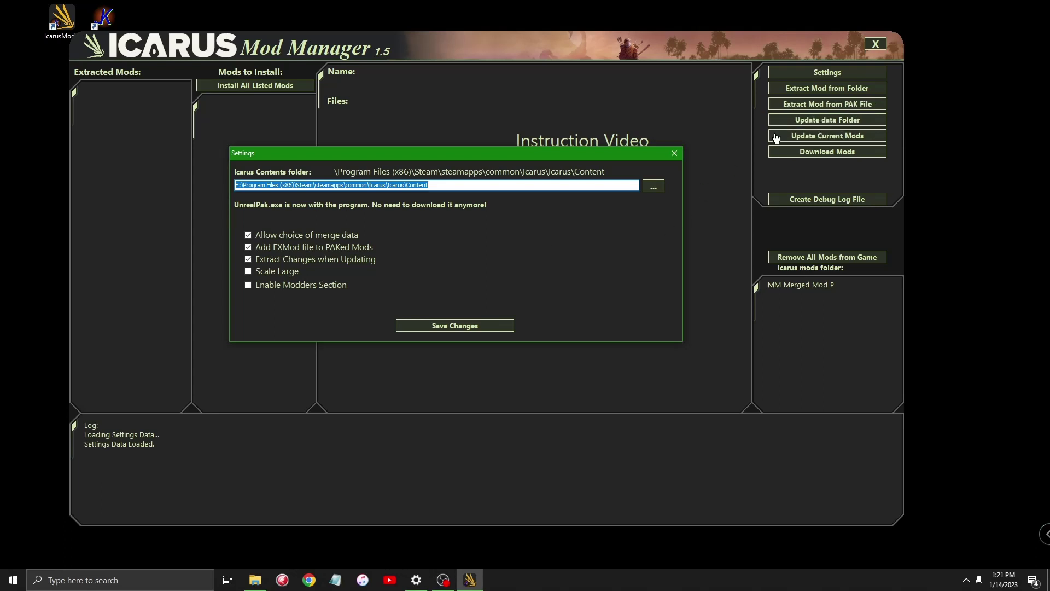
left_click_drag(613, 152, 573, 130)
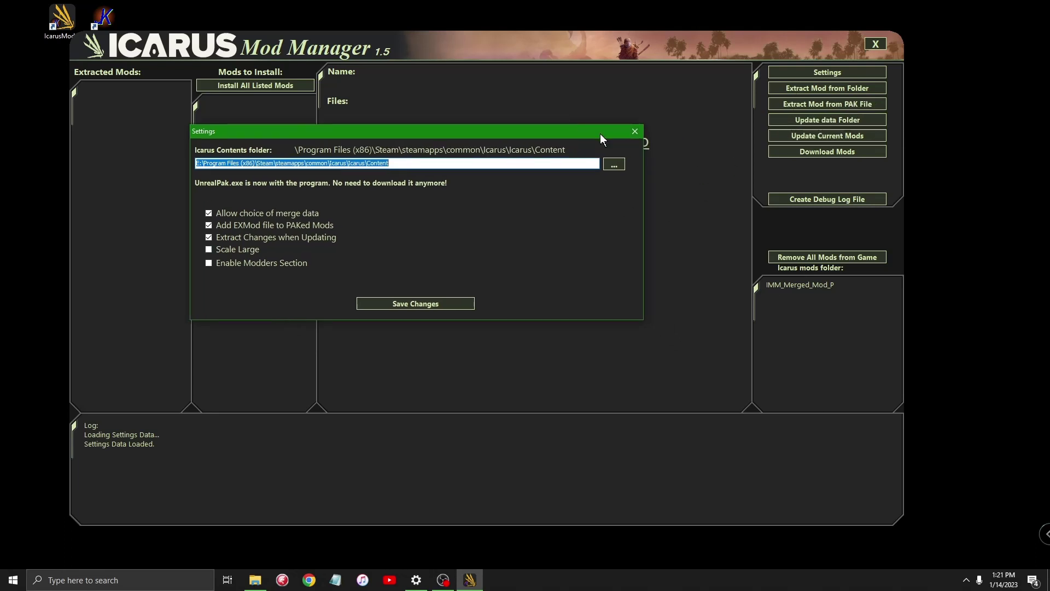
left_click(636, 131)
- Open the mod downloads list and reposition its window so that the whole list and its details fit on the desktop
left_click_drag(570, 51, 606, 49)
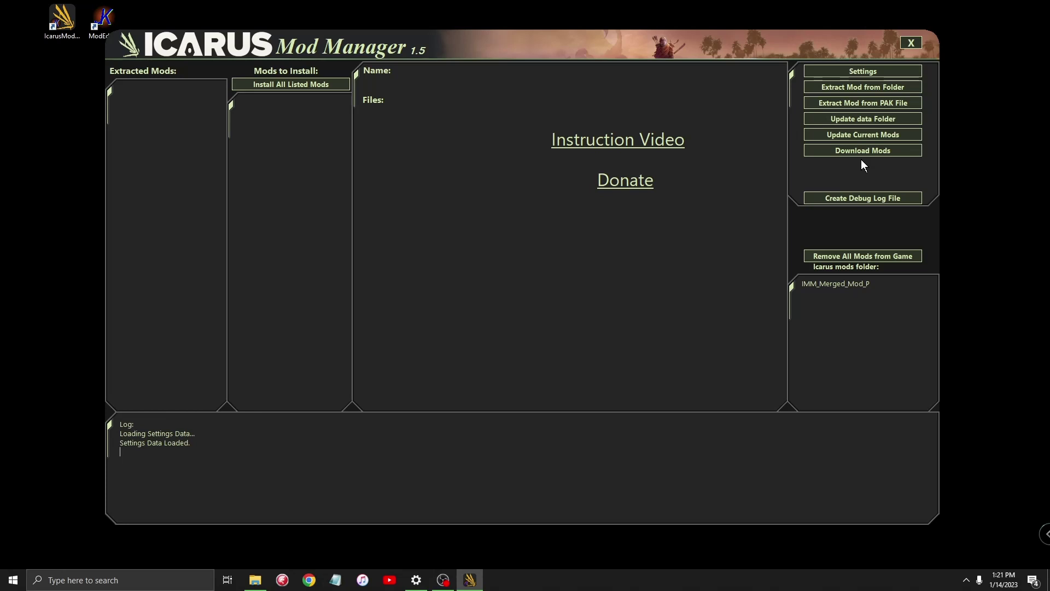
left_click_drag(757, 49, 728, 55)
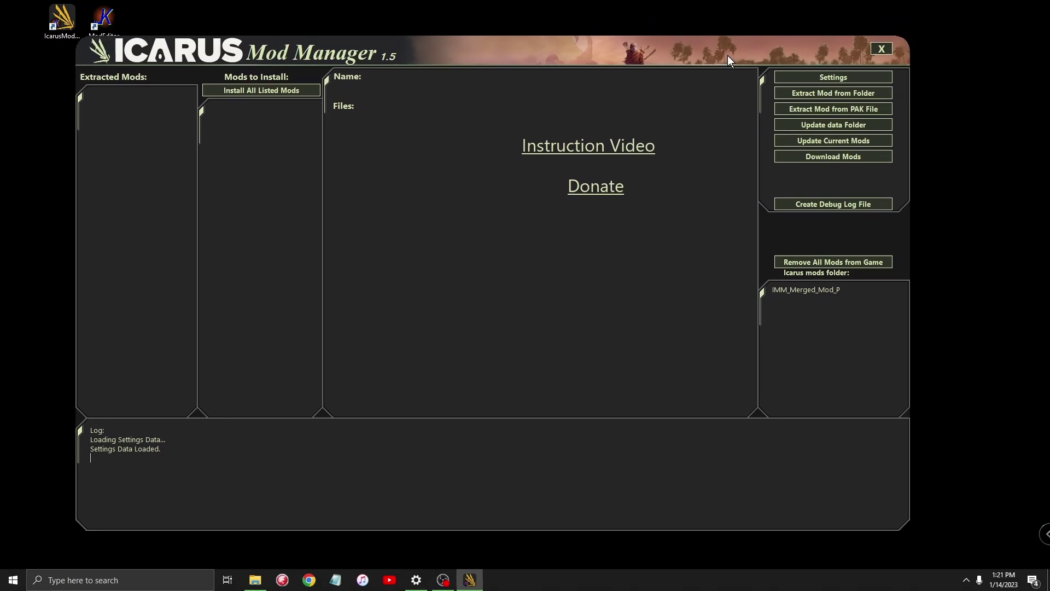
left_click(830, 155)
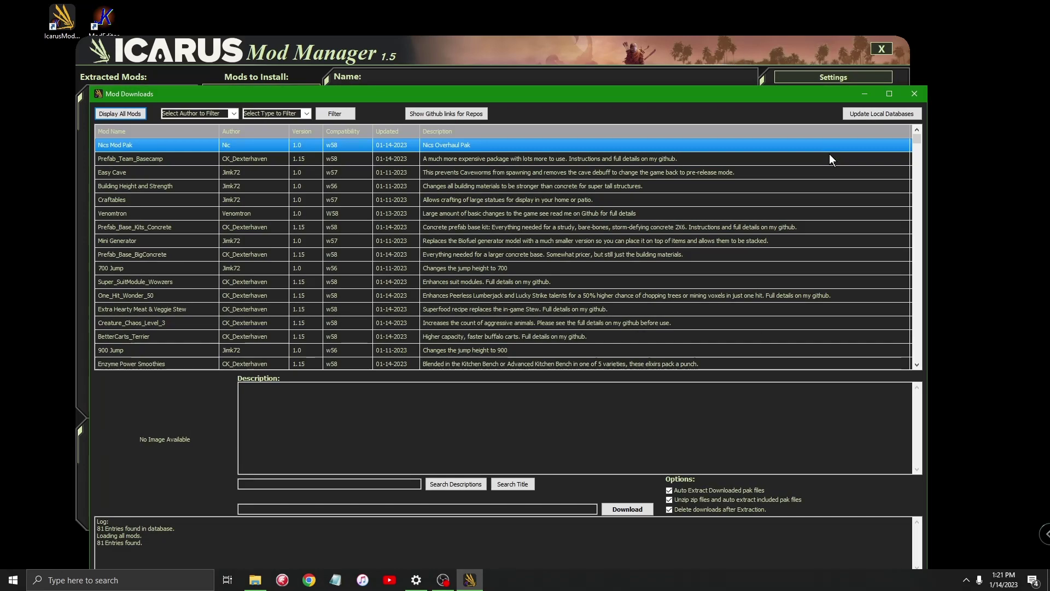
left_click_drag(661, 100, 662, 58)
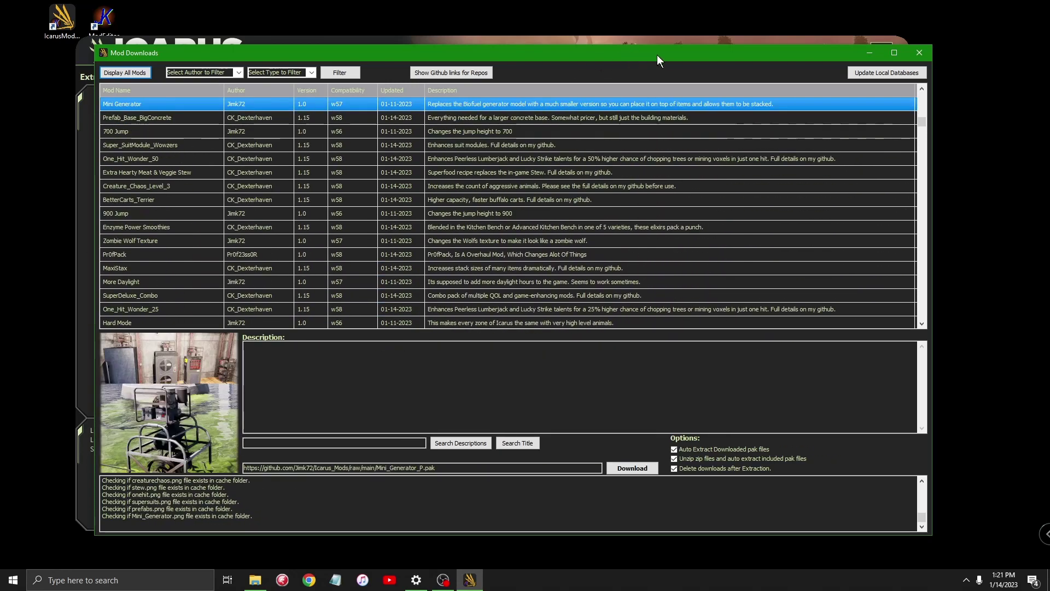
mouse_move(658, 55)
left_mouse_down()
mouse_move(711, 63)
mouse_move(659, 47)
mouse_move(674, 43)
left_mouse_up()
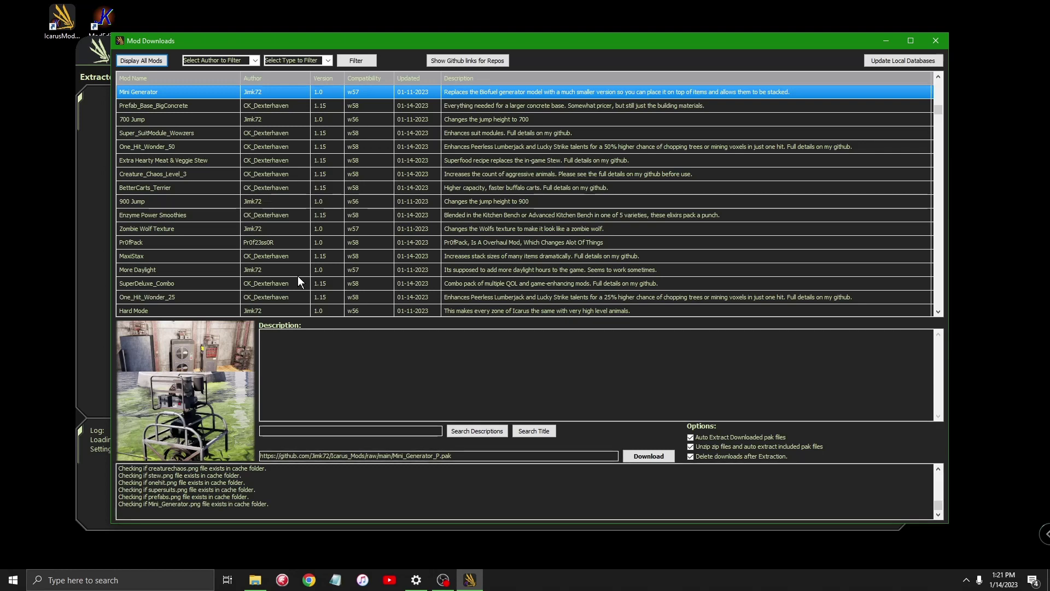
- Update the local mod databases and dismiss the completion notice
left_click(907, 60)
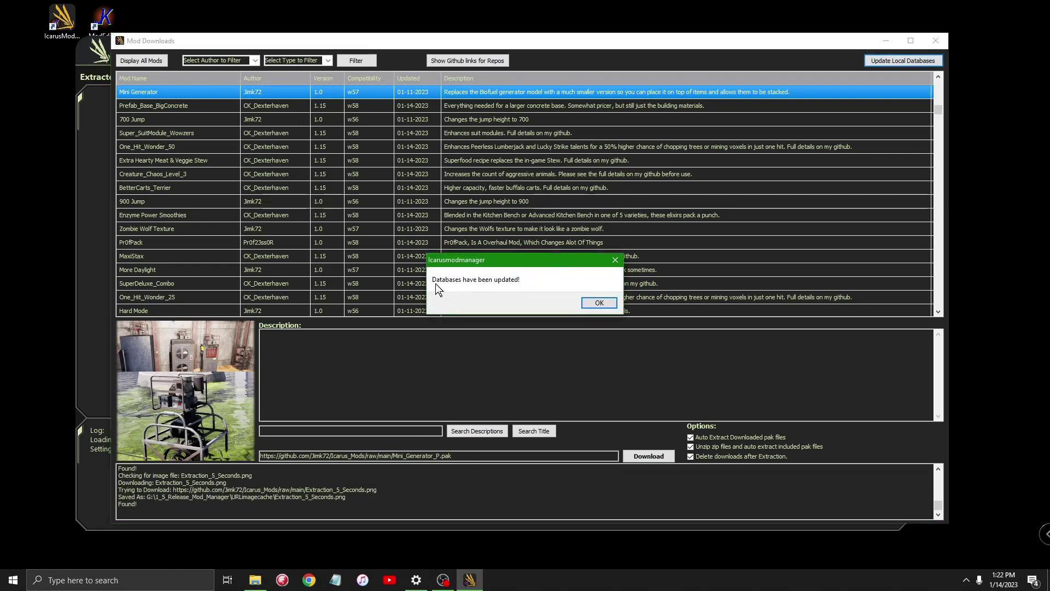
left_click(602, 304)
mouse_move(477, 45)
left_mouse_down()
mouse_move(550, 27)
mouse_move(488, 30)
left_mouse_up()
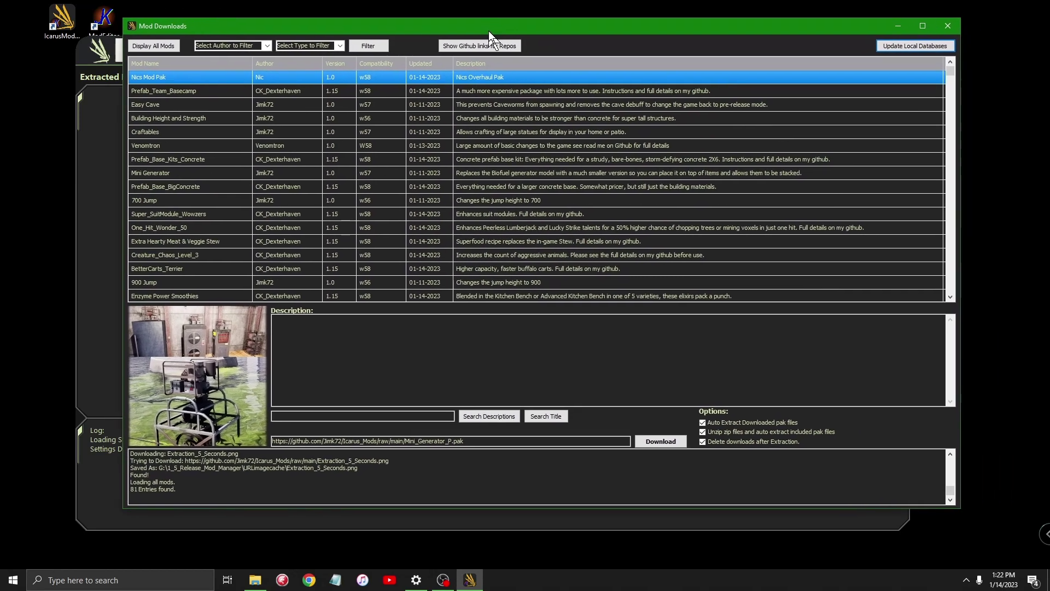
- Display all mods and browse the list, examining the descriptions and preview images through to the 800 Jump mod
left_click(147, 45)
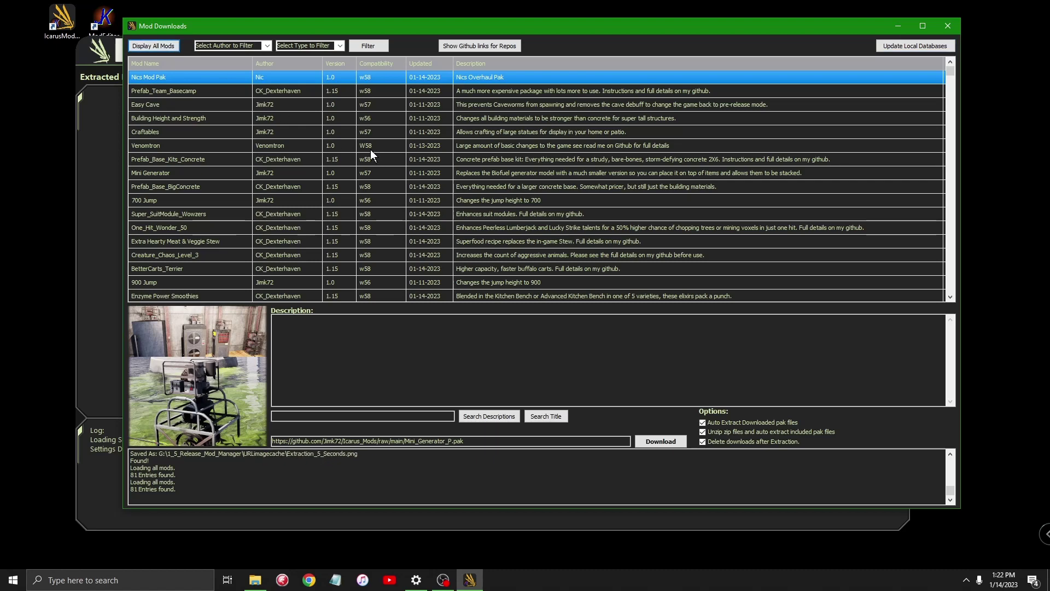
key("Down")
key("Down")
key("Down")
key("Down")
key("Down")
key("Down")
key("Down")
key("Down")
key("Down")
key("Down")
key("Down")
key("Down")
key("Down")
key("Down")
key("Down")
key("Down")
key("Down")
key("Down")
key("Down")
key("Down")
key("Down")
key("Down")
key("Down")
key("Down")
key("Down")
key("Down")
key("Down")
key("Down")
key("Down")
key("Down")
key("Down")
key("Down")
key("Down")
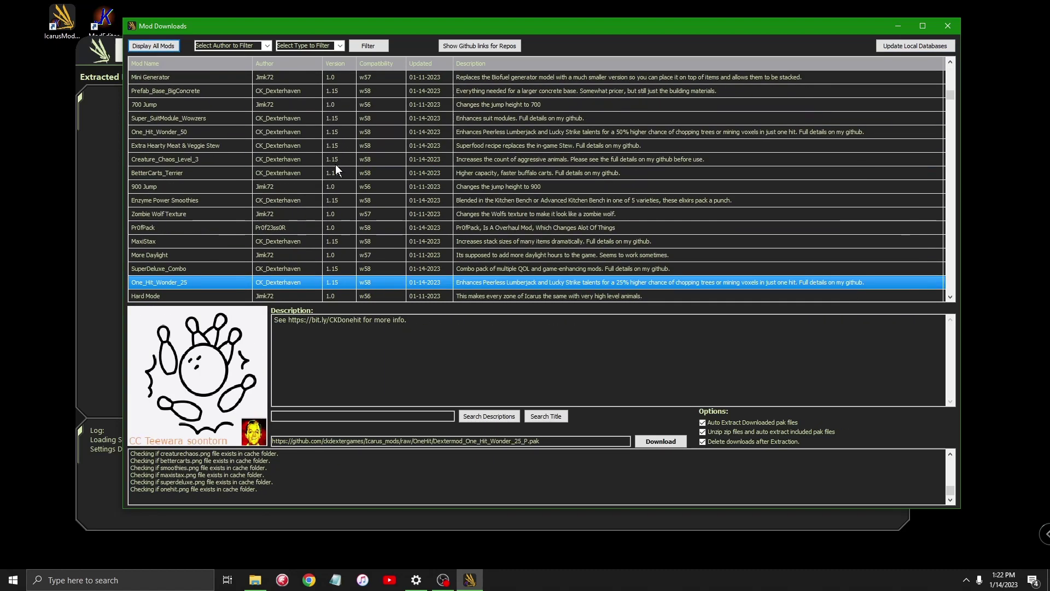
key("Down")
key("Down")
key("Down")
key("Down")
key("Down")
key("Down")
key("Down")
key("Down")
key("Down")
key("Down")
key("Down")
key("Down")
key("Down")
key("Down")
key("Down")
key("Down")
key("Down")
key("Down")
key("Down")
key("Down")
key("Up")
key("Up")
key("Up")
key("Up")
key("Up")
key("Up")
key("Up")
key("Up")
key("Up")
key("Up")
key("Up")
key("Up")
key("Up")
key("Up")
key("Up")
key("Up")
key("Up")
key("Up")
key("Up")
key("Up")
key("Down")
key("Down")
key("Down")
key("Down")
key("Down")
key("Down")
key("Down")
key("Down")
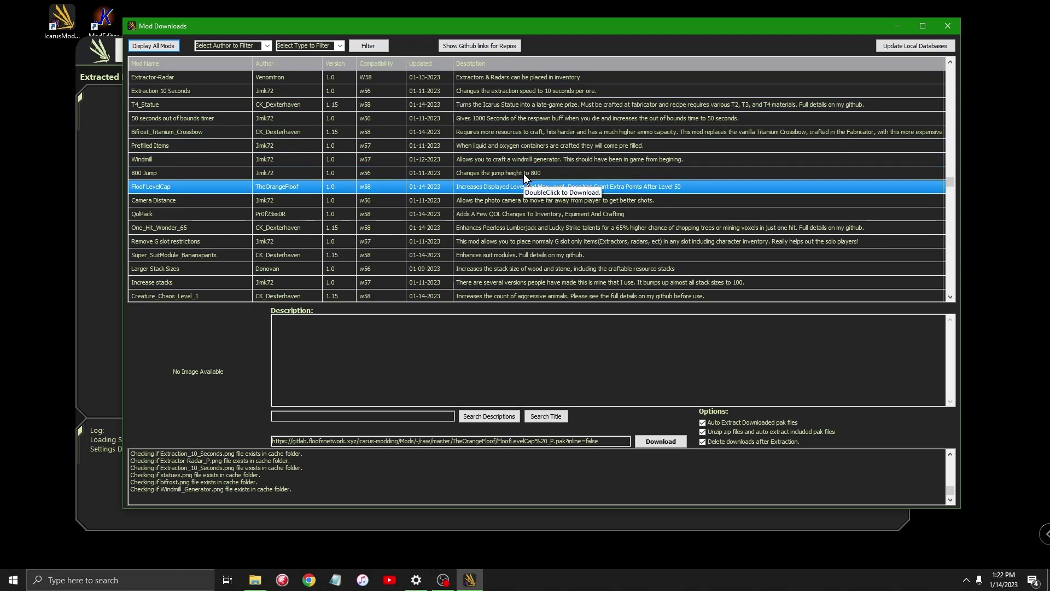
left_click(500, 173)
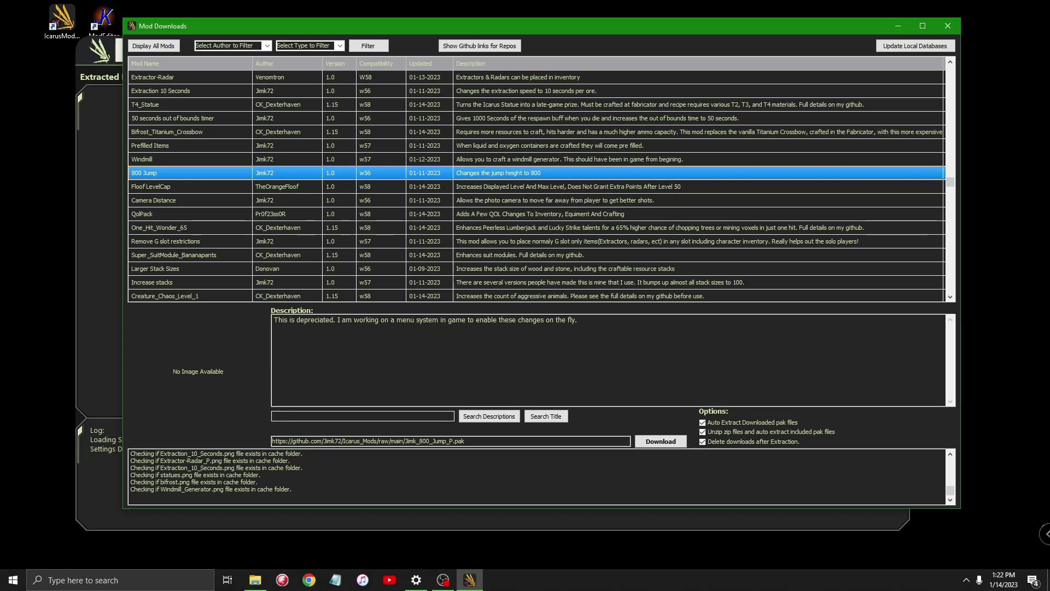
- Search the mod descriptions for "jump" and examine the Bear Mount mod's full description
left_click(364, 417)
type("jump")
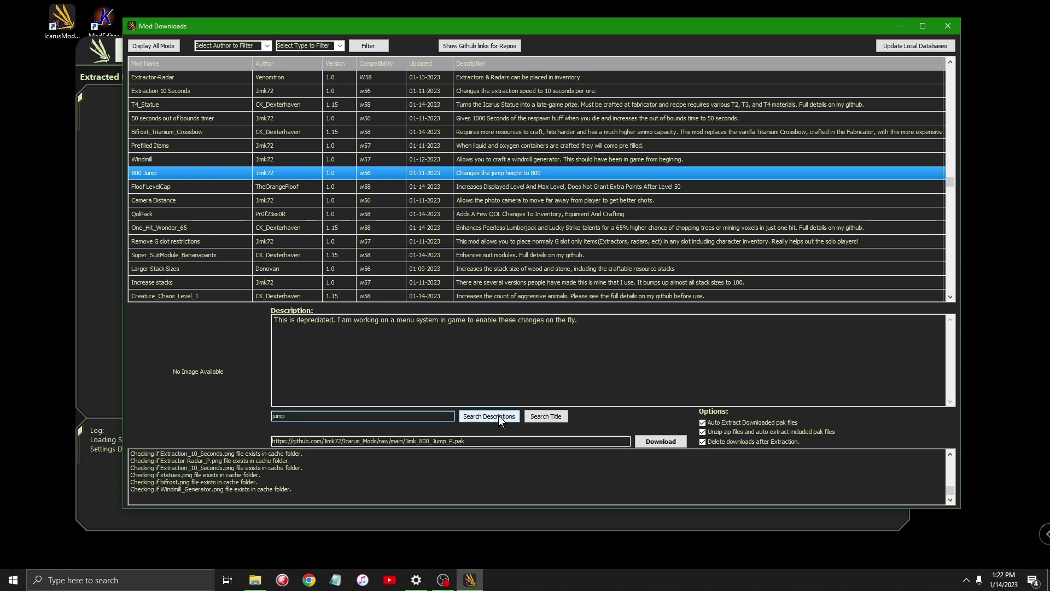
left_click(497, 415)
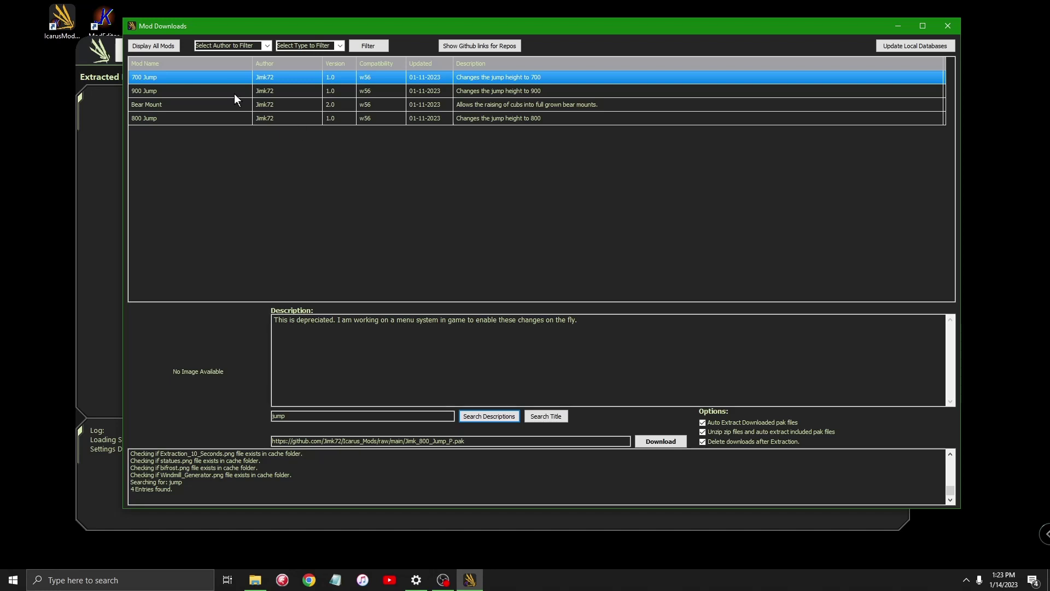
left_click(485, 104)
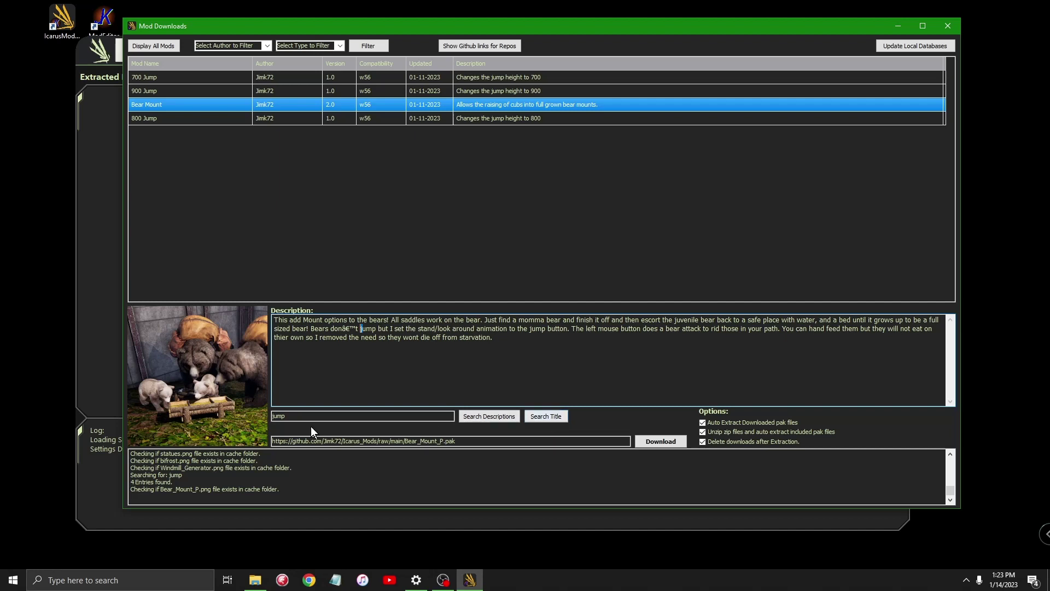
- Search the mod titles for "jump" and look through the details of the matching 700, 800 and 900 Jump mods
left_click(544, 415)
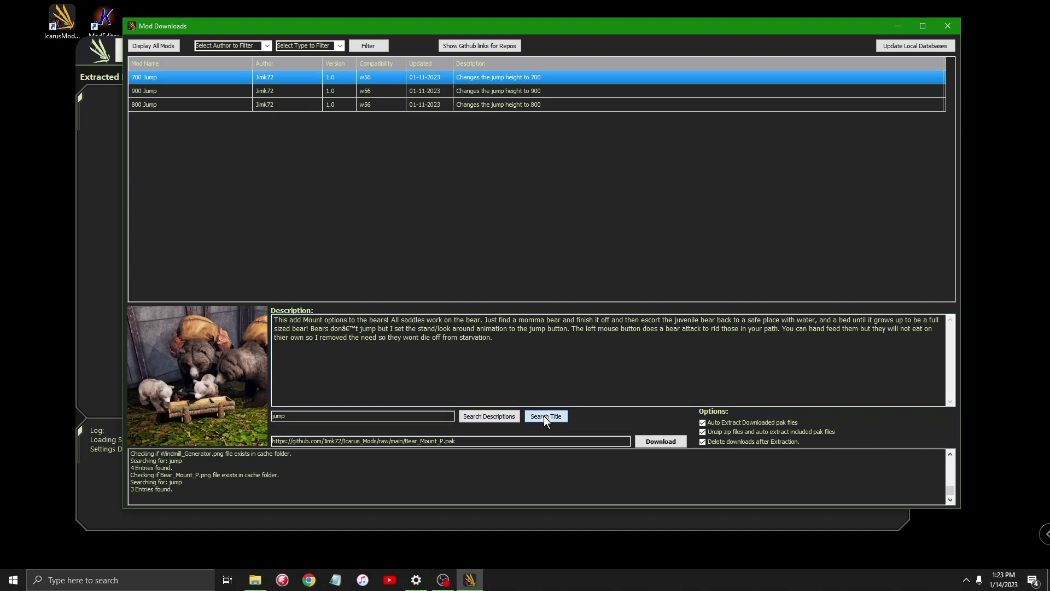
left_click(193, 94)
left_click(193, 106)
left_click(201, 88)
left_click(201, 78)
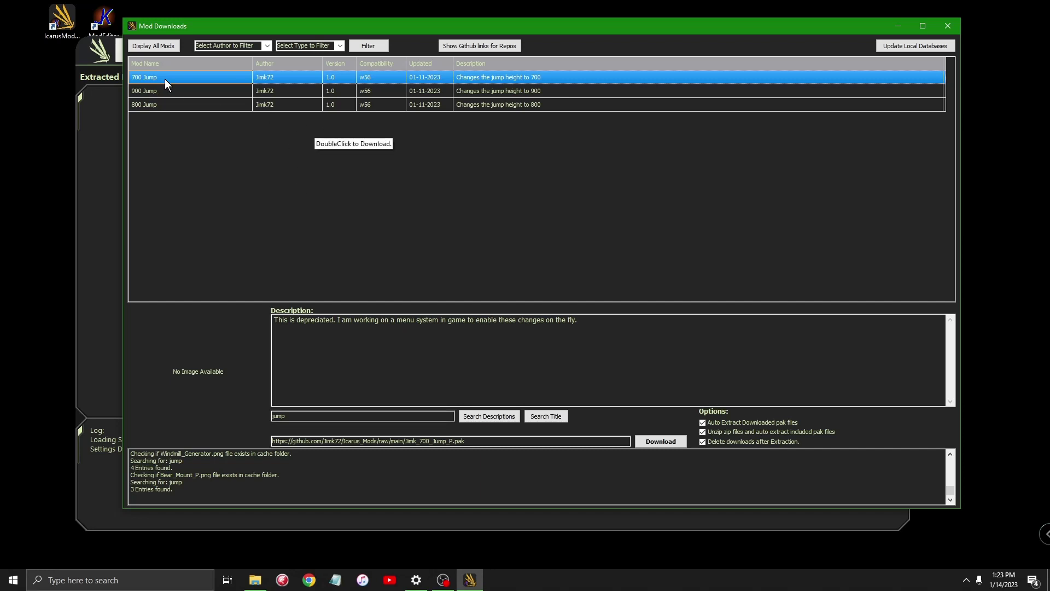
- Display all mods again and examine the details of the first entries, including Mini Generator and One_Hit_Wonder_50
left_click(158, 47)
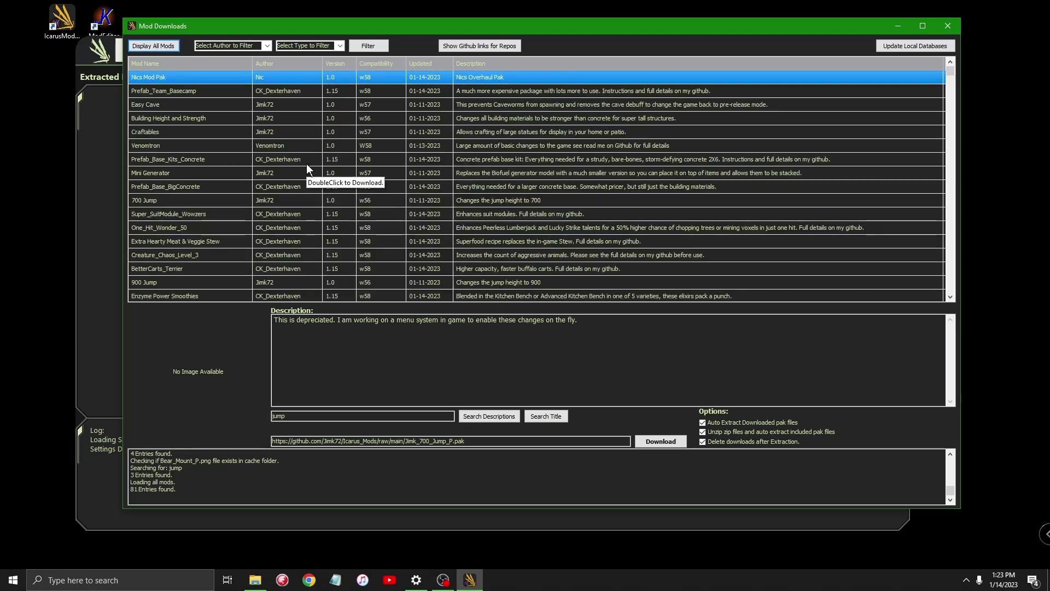
key("Down")
key("Down")
key("Down")
key("Down")
key("Down")
key("Down")
key("Down")
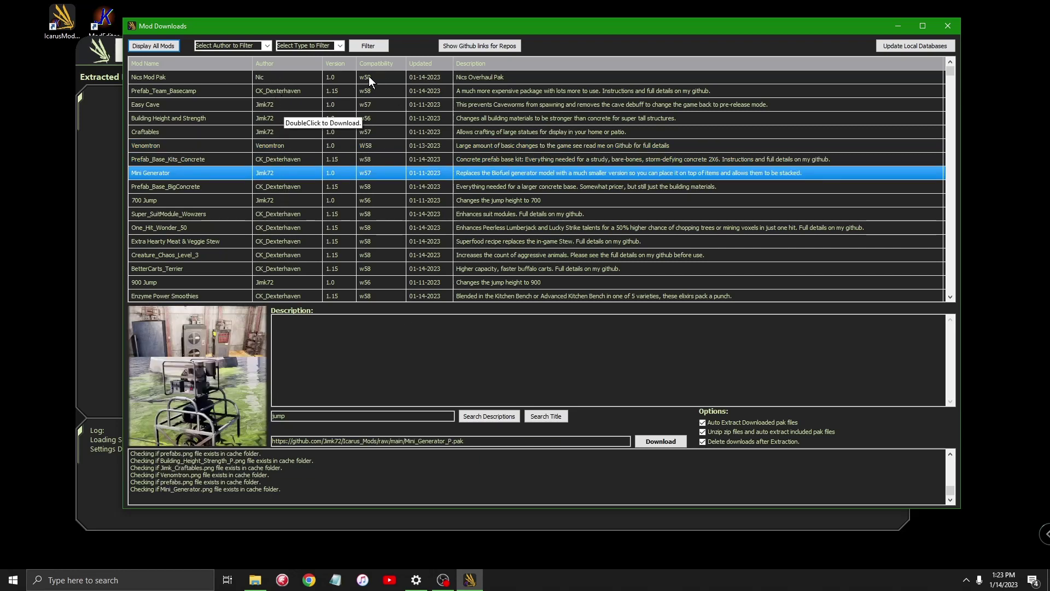
left_click(380, 225)
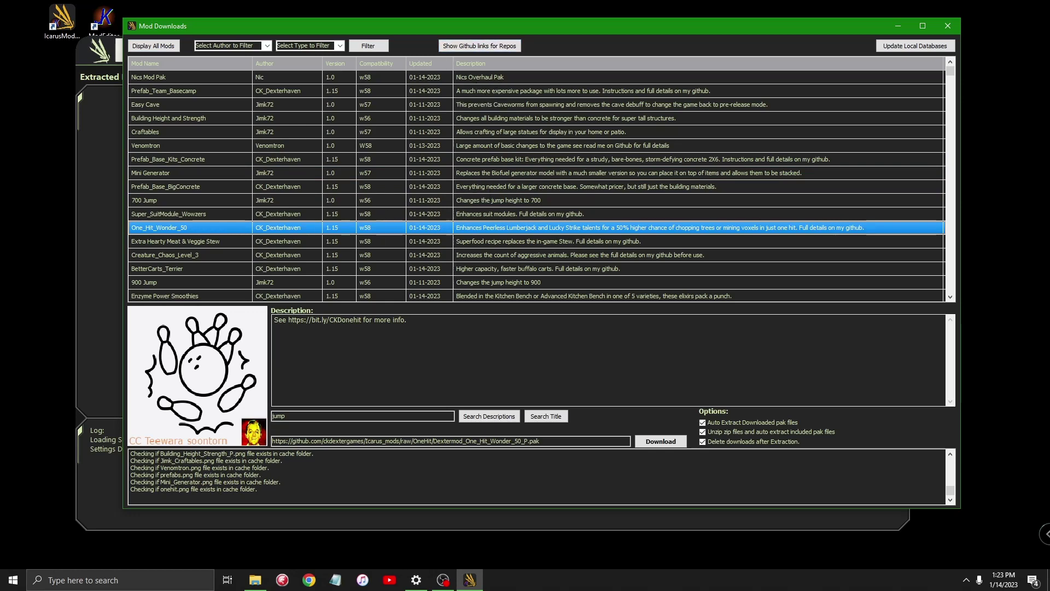
left_click(214, 151)
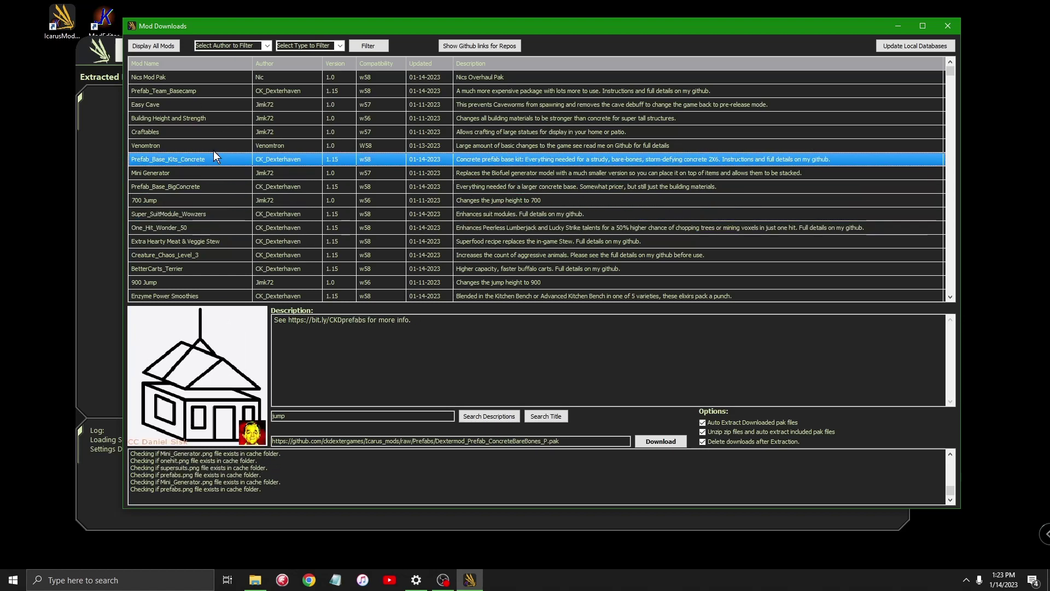
- Browse the descriptions and preview images through the rest of the full mod list, ending at Semac_IcarusOverhaul_Thor
key("Down")
key("Down")
key("Down")
key("Down")
key("Down")
key("Down")
key("Down")
key("Down")
key("Down")
key("Down")
key("Down")
key("Down")
key("Down")
key("Down")
key("Down")
key("Down")
key("Down")
key("Down")
key("Down")
key("Down")
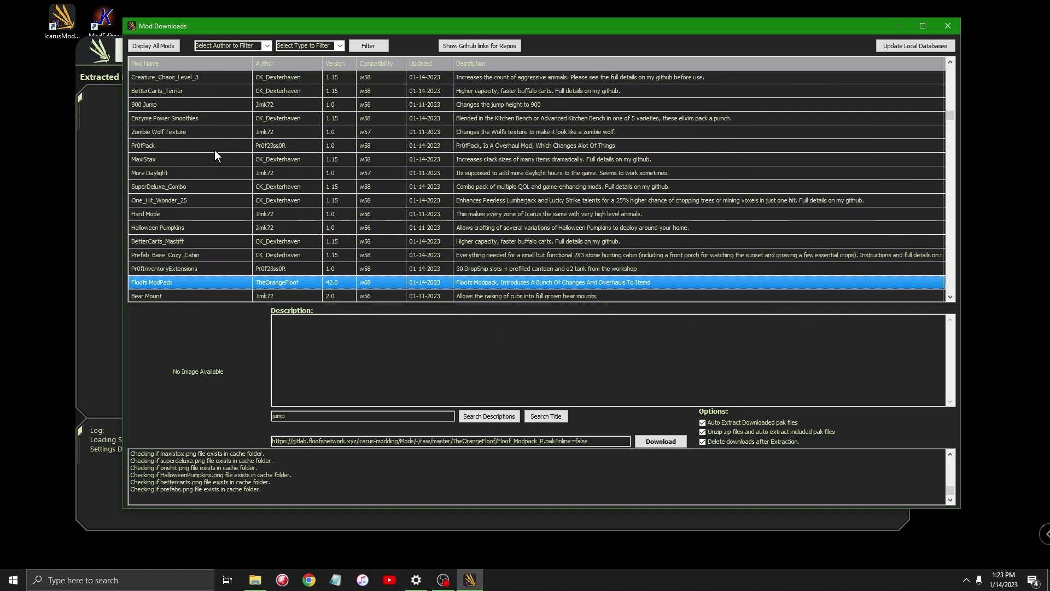
key("Down")
key("Down")
key("Down")
key("Down")
key("Down")
key("Down")
key("Down")
key("Down")
key("Down")
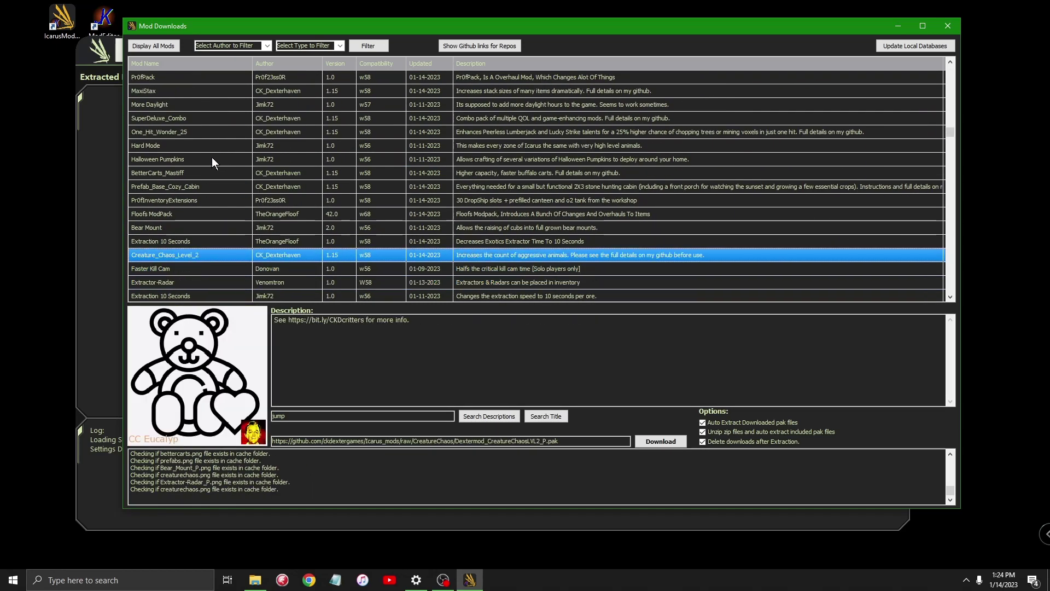
key("Down")
key("Down")
key("Down")
key("Down")
key("Down")
key("Down")
key("Down")
key("Down")
key("Down")
key("Down")
key("Down")
key("Down")
key("Down")
key("Down")
key("Down")
key("Down")
key("Down")
key("Down")
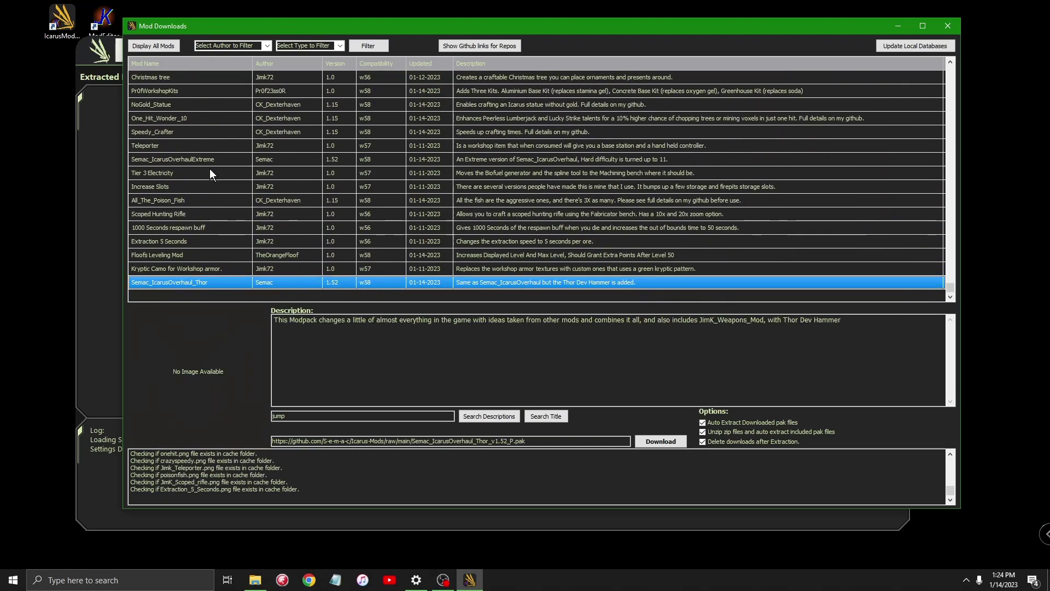
key("Up")
key("Up")
key("Up")
key("Up")
key("Up")
key("Up")
key("Up")
key("Up")
key("Up")
key("Up")
key("Up")
key("Up")
key("Up")
key("Up")
key("Up")
left_click(211, 172)
key("Up")
key("Up")
key("Up")
key("Up")
key("Up")
key("End")
- Filter the mod list to show only the mods by author Jimk72
left_click(267, 46)
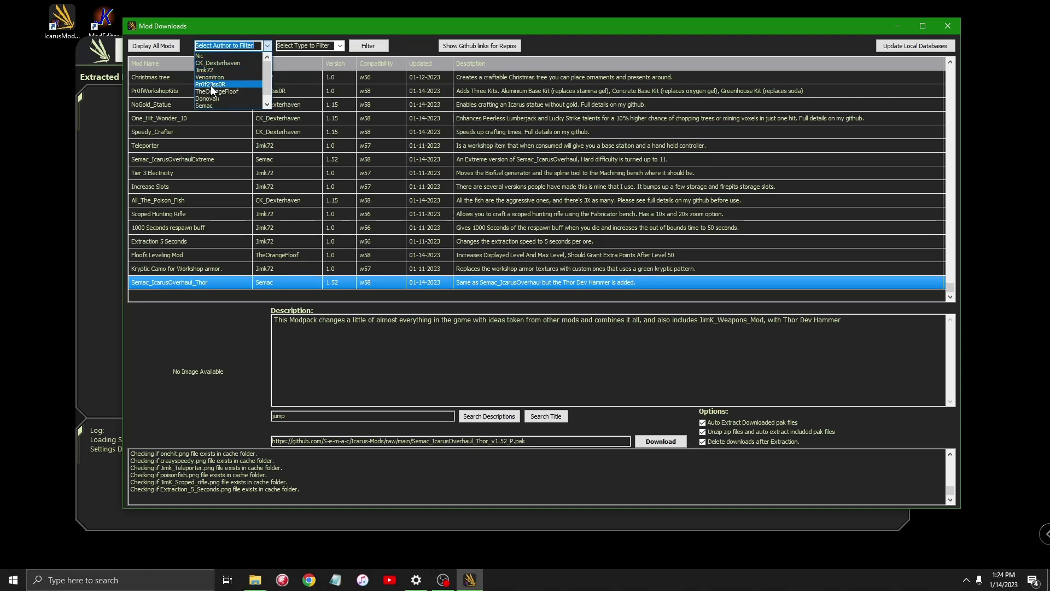
left_click(211, 71)
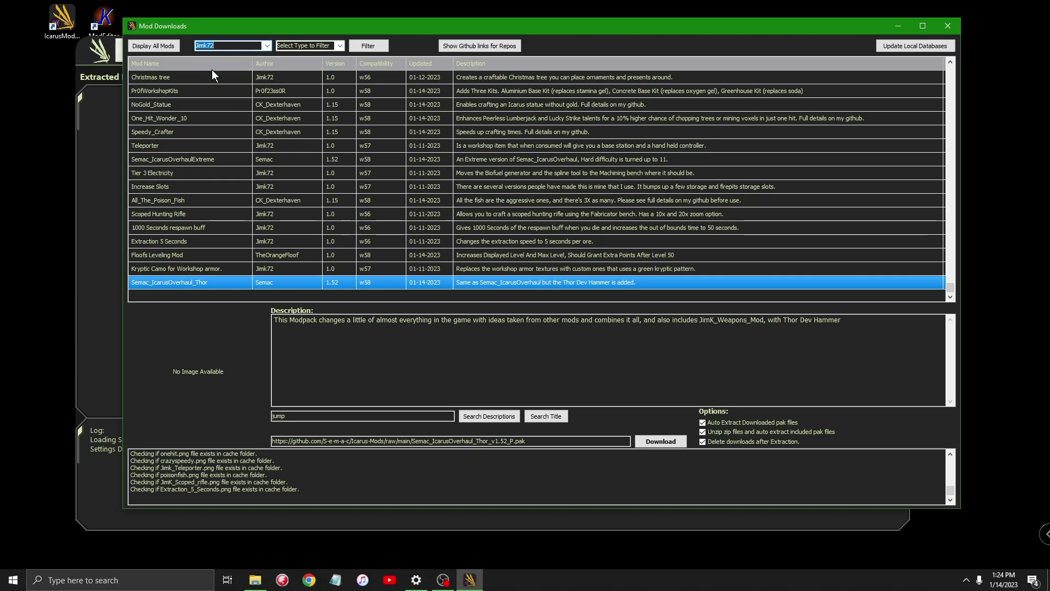
left_click(373, 47)
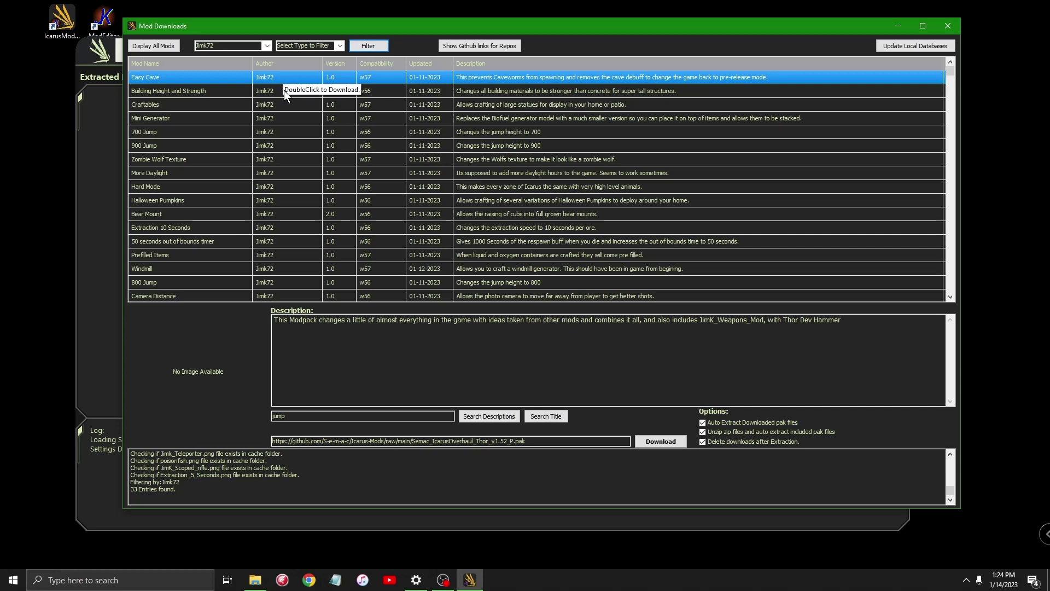
- Browse the first mods in the author-filtered list, examining their preview images and descriptions through to Bear Mount
key("Down")
key("Down")
key("Down")
key("Down")
key("Down")
key("Down")
key("Down")
key("Down")
key("Down")
key("Down")
key("Down")
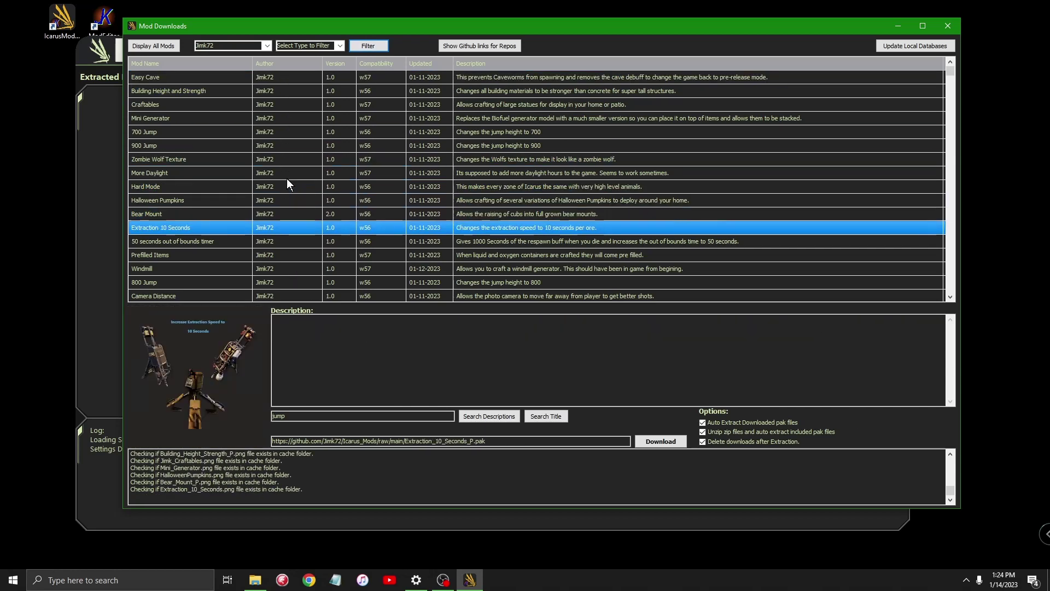
key("Up")
key("Up")
key("Up")
key("Up")
key("Up")
key("Up")
key("Up")
key("Up")
key("Up")
key("Up")
key("Down")
key("Down")
key("Down")
key("Down")
key("Down")
key("Down")
key("Down")
key("Down")
key("Down")
key("Down")
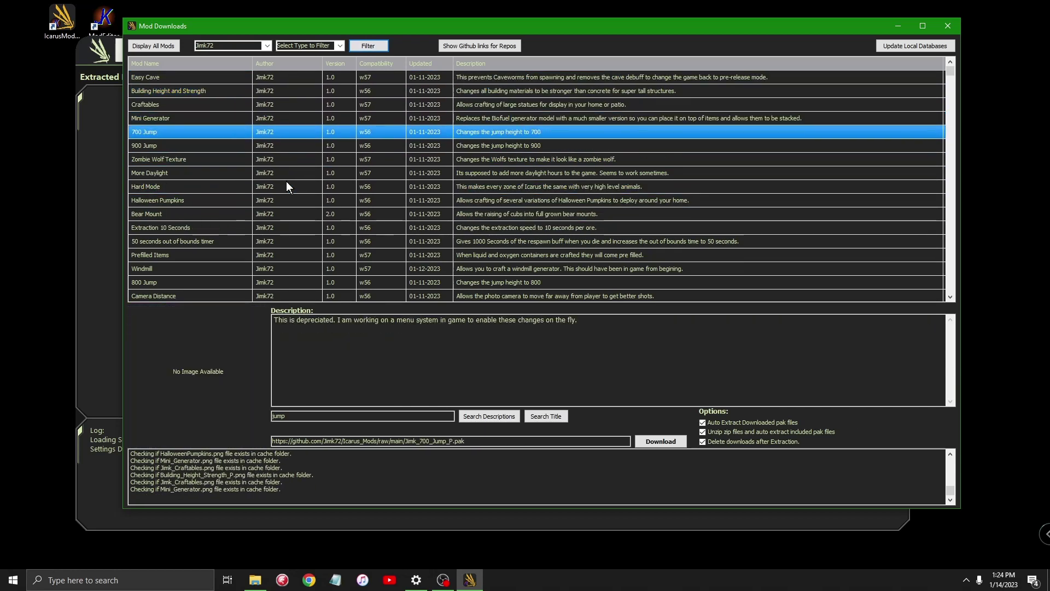
key("Up")
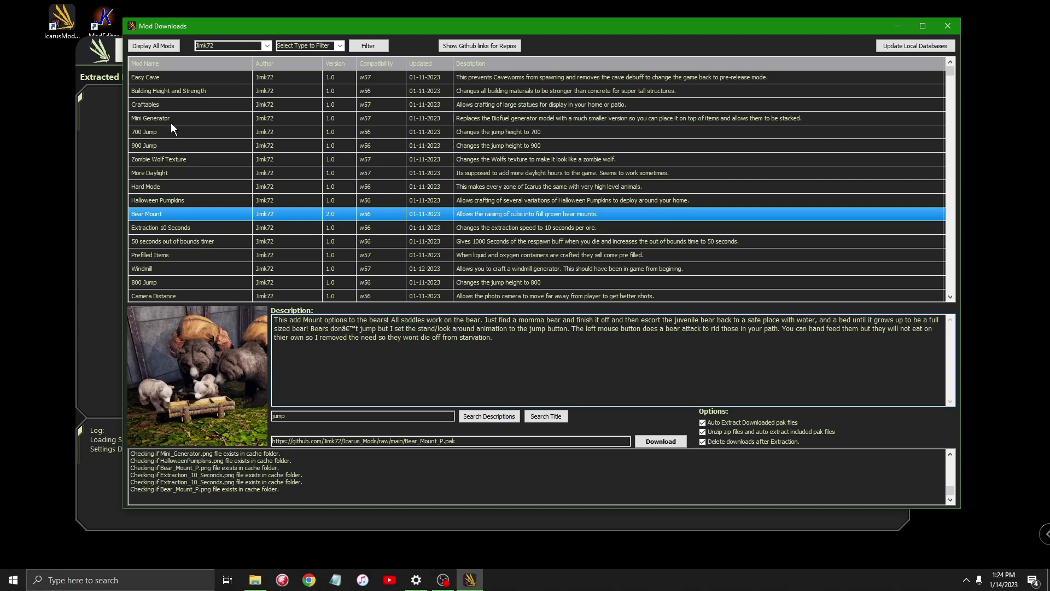
- Download the Bear Mount mod and select it among the extracted mods, repositioning both windows so the extracted list stays in view
left_click_drag(274, 24, 335, 18)
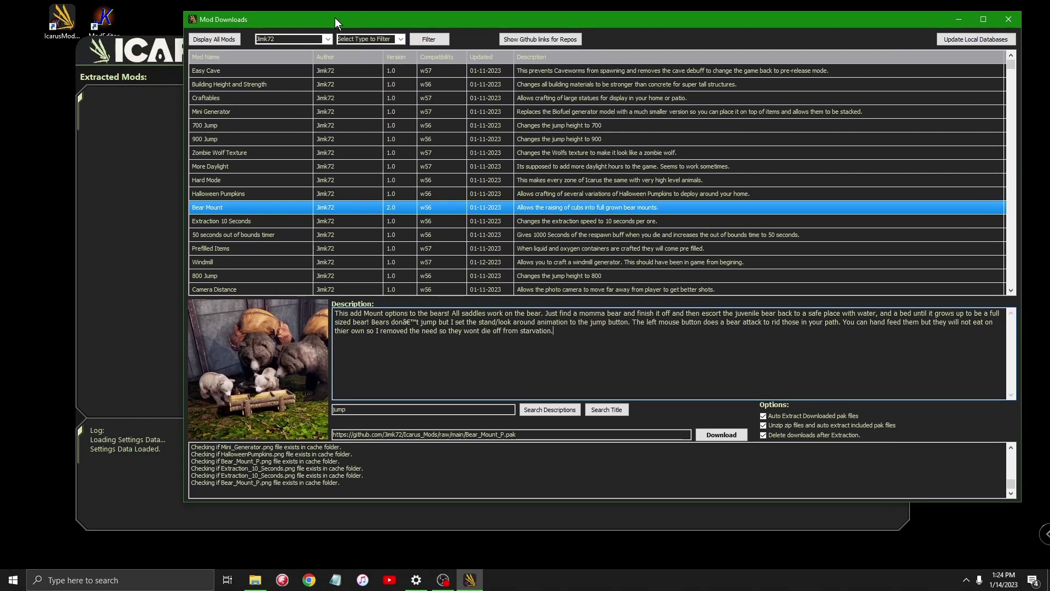
left_click(256, 207)
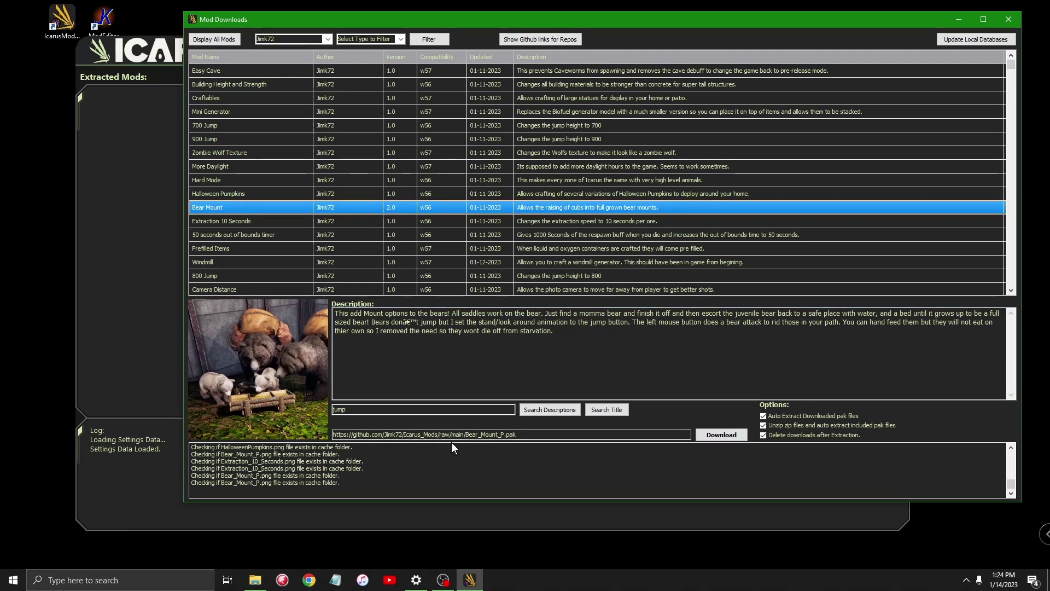
left_click(725, 436)
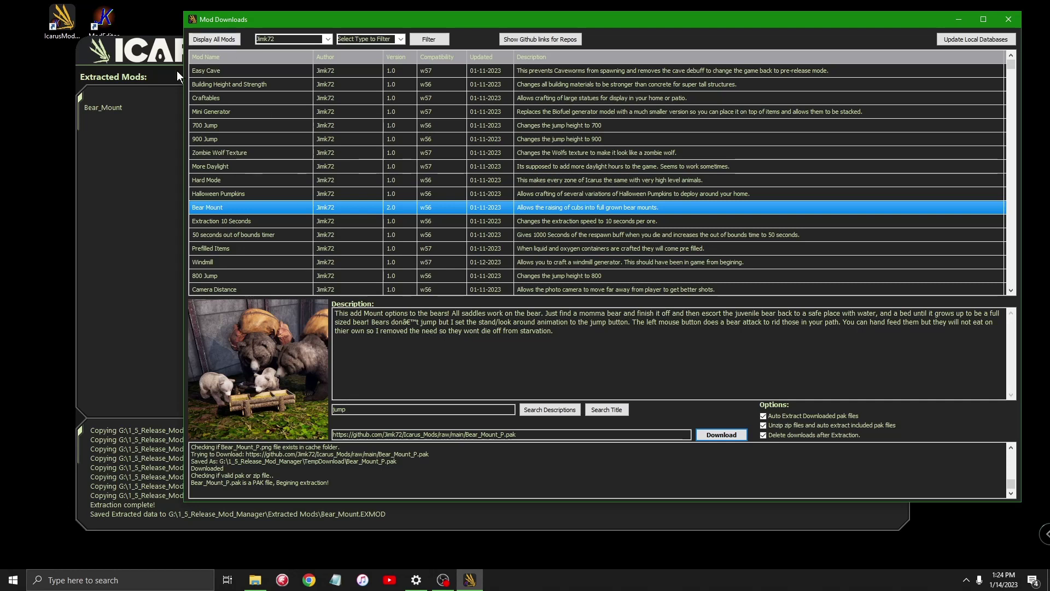
left_click(109, 109)
left_click_drag(143, 63, 91, 37)
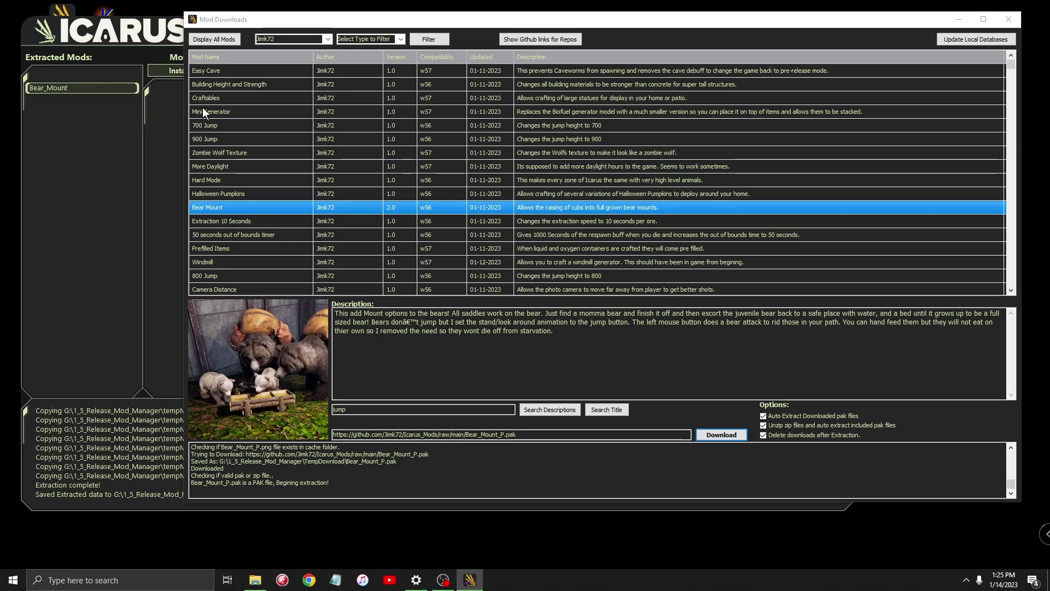
- Browse the remaining mods by Jimk72, examining details of entries such as Christmas tree and Custom Puck Lights
key("Down")
key("Down")
key("Down")
key("Down")
key("Down")
key("Down")
key("Down")
key("Down")
key("Down")
key("Down")
key("Down")
key("Down")
key("Down")
key("Down")
key("Down")
key("Down")
key("Down")
key("Down")
key("Down")
key("Down")
key("Down")
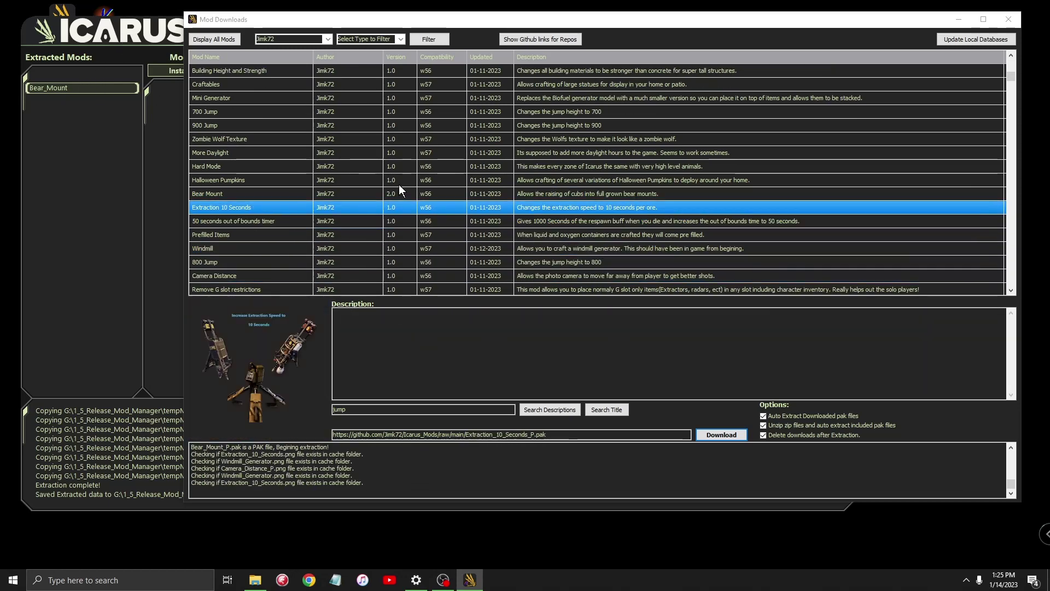
key("Up")
key("Up")
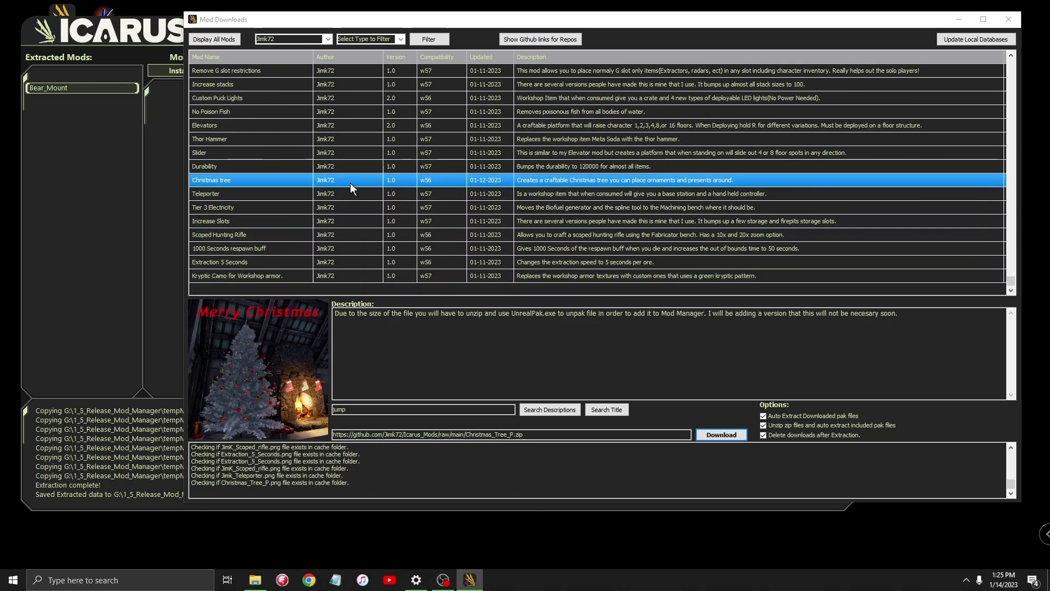
key("Down")
key("Up")
key("Up")
key("Up")
key("Up")
key("Up")
key("Up")
key("Up")
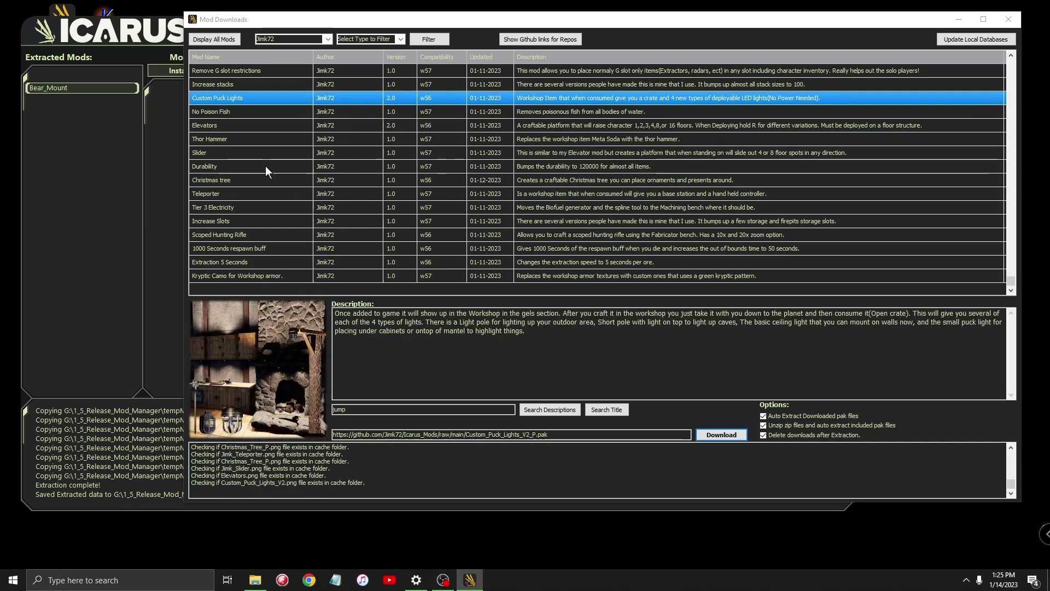
- Go back up the author-filtered list to the Easy Cave mod and download it
key("Up")
key("Up")
key("Up")
key("Up")
key("Up")
key("Up")
key("Up")
key("Up")
key("Up")
key("Up")
key("Up")
key("Up")
key("Up")
key("Up")
key("Up")
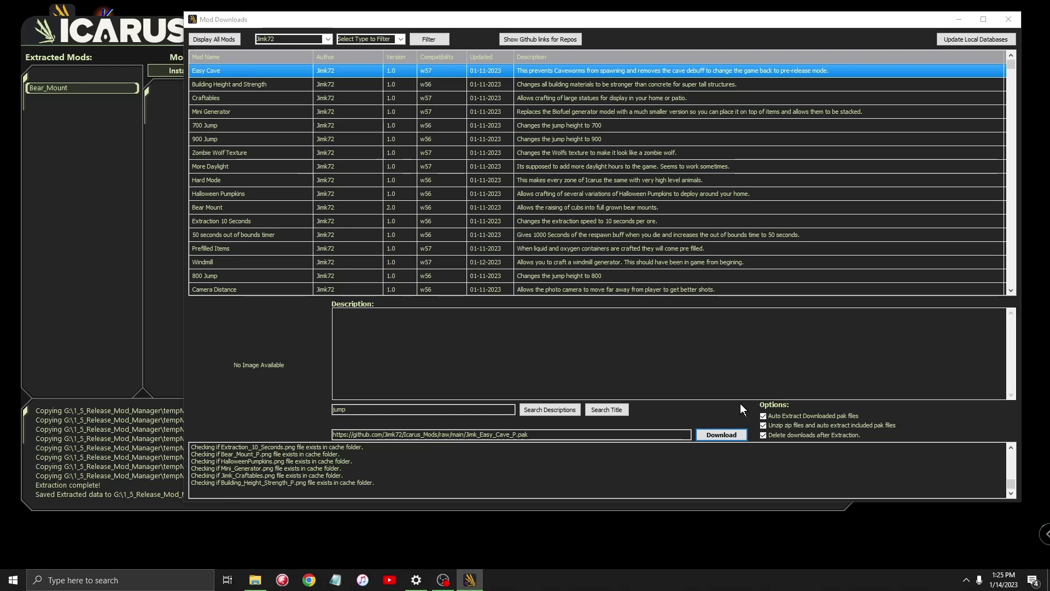
left_click(721, 435)
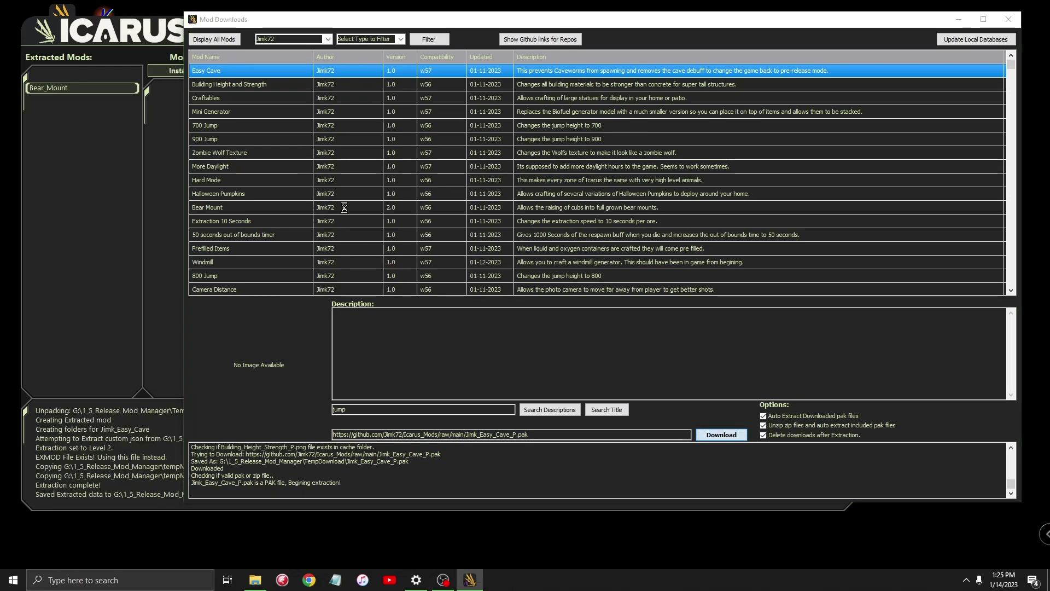
- Download the Building Height and Strength, Mini Generator and More Daylight mods from the list
left_click(227, 87)
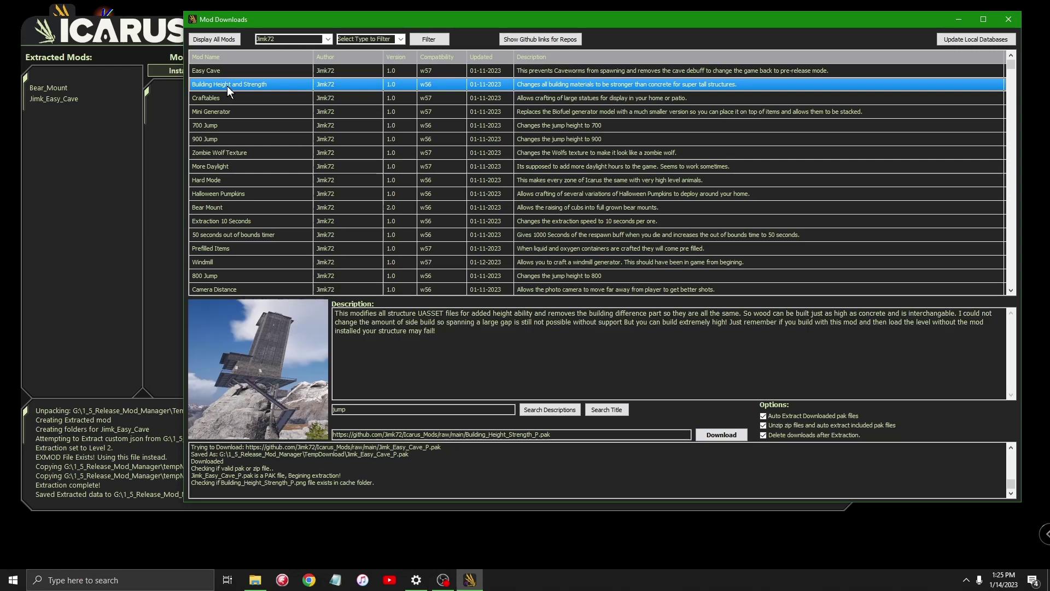
double_click(258, 84)
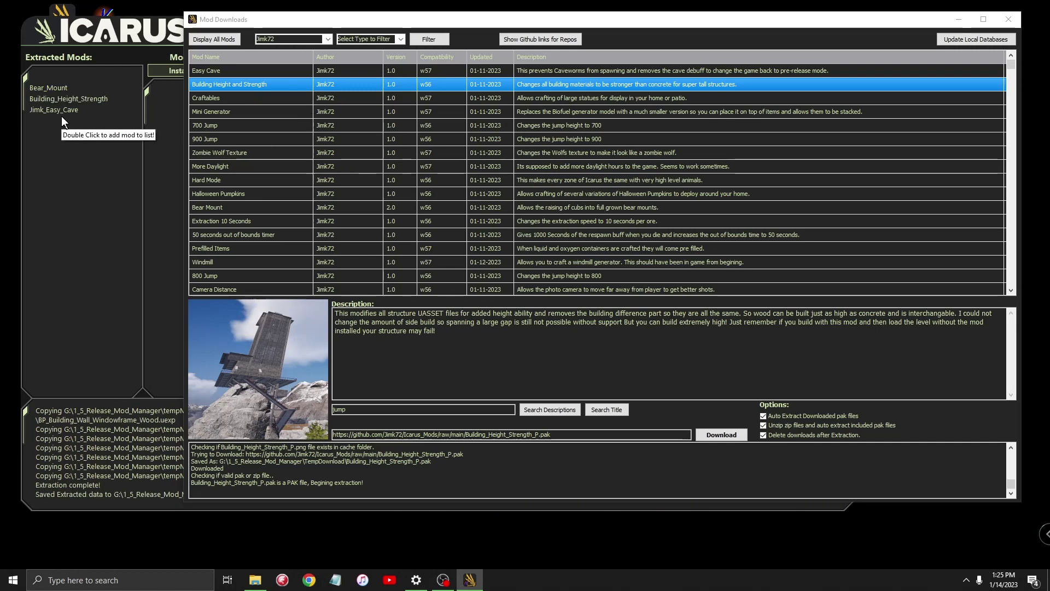
double_click(224, 112)
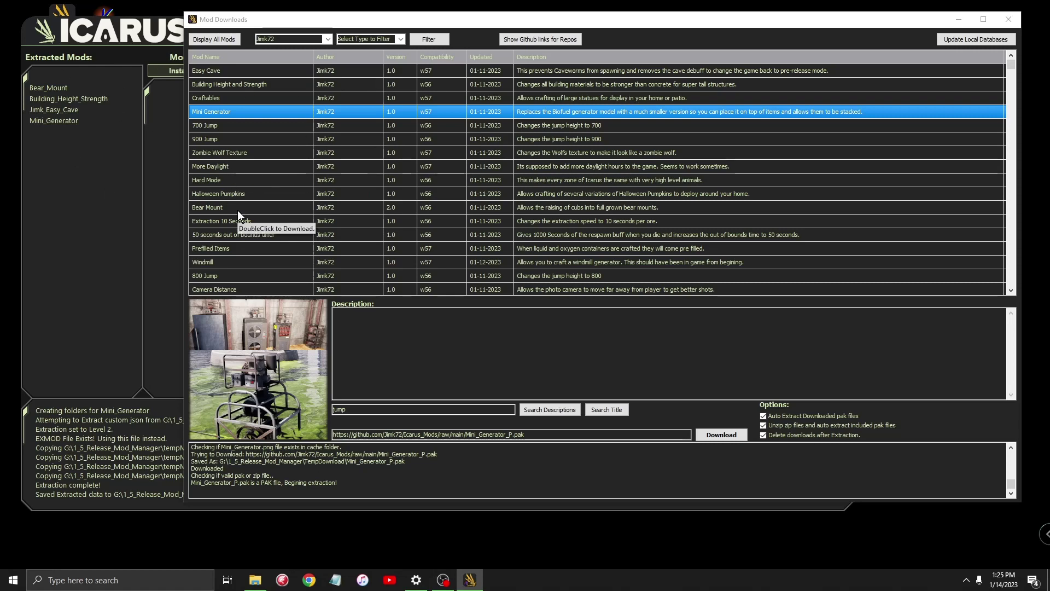
left_click(236, 166)
double_click(236, 167)
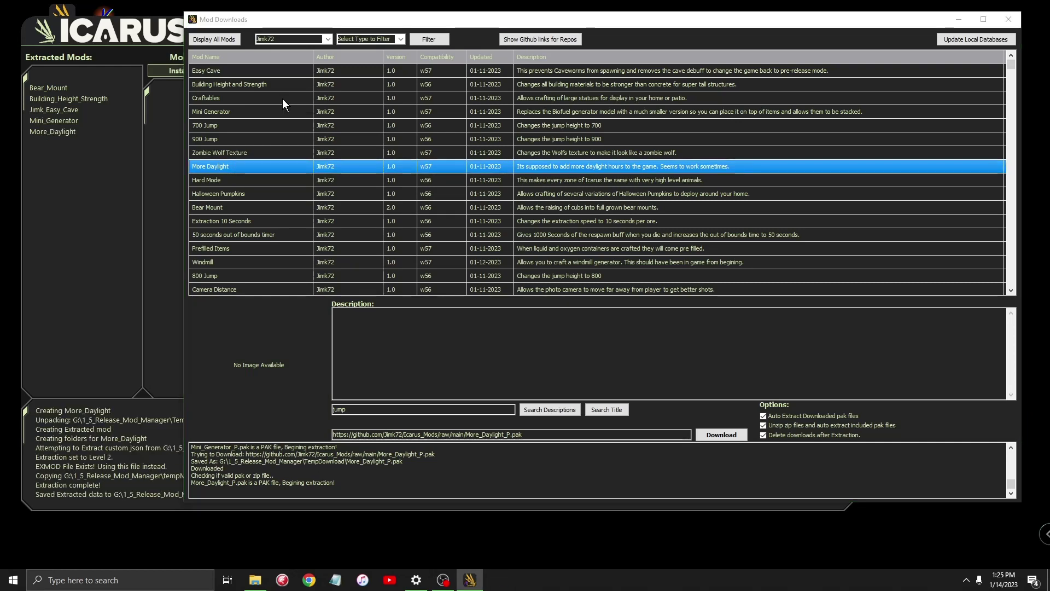
- Reposition the downloads window and filter the mod list to show only the mods by author Semac
left_click_drag(504, 21, 457, 25)
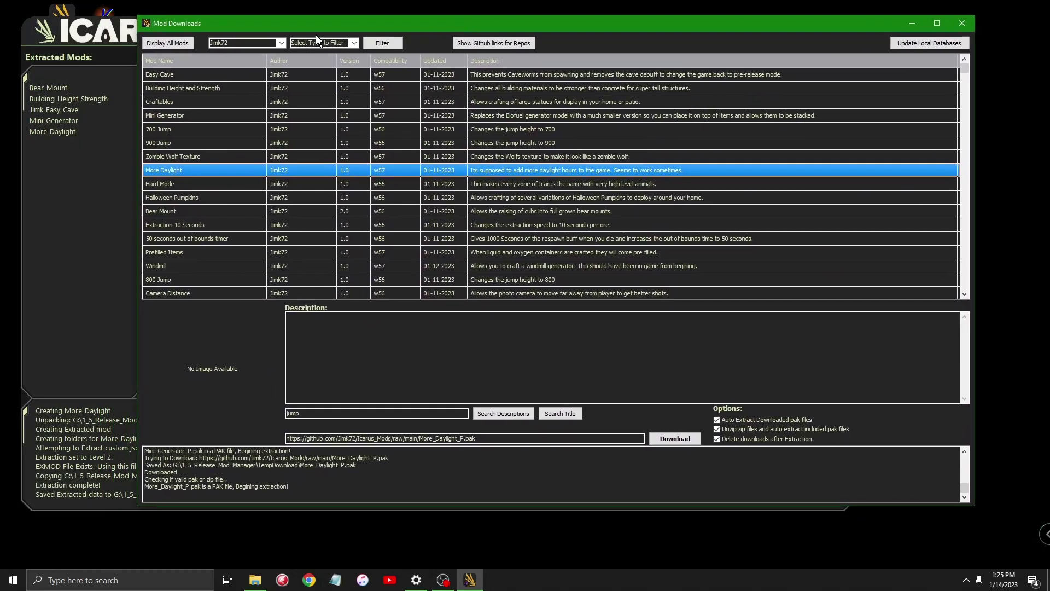
left_click(281, 42)
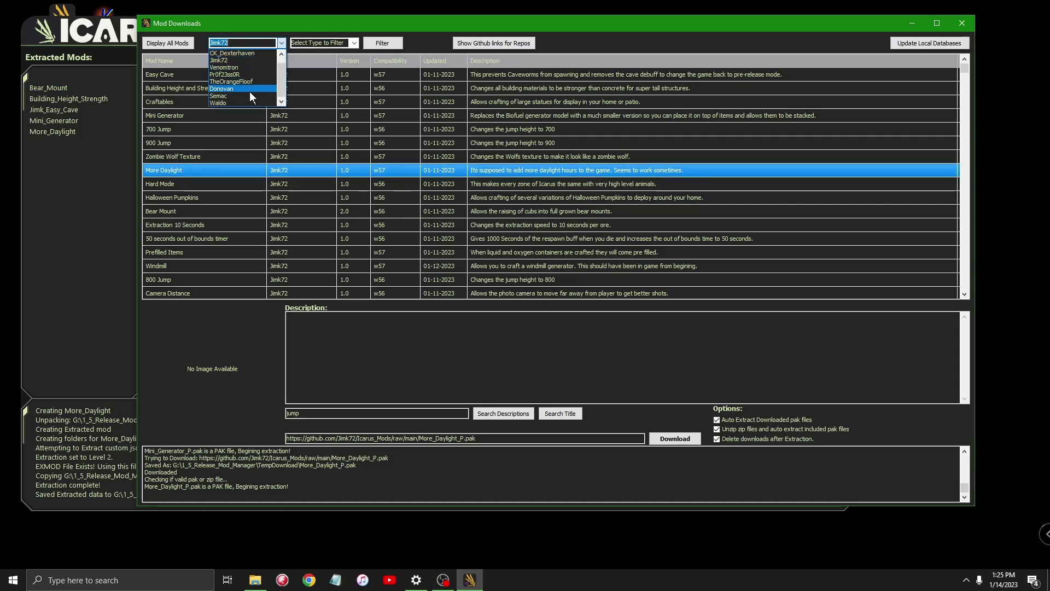
left_click(229, 95)
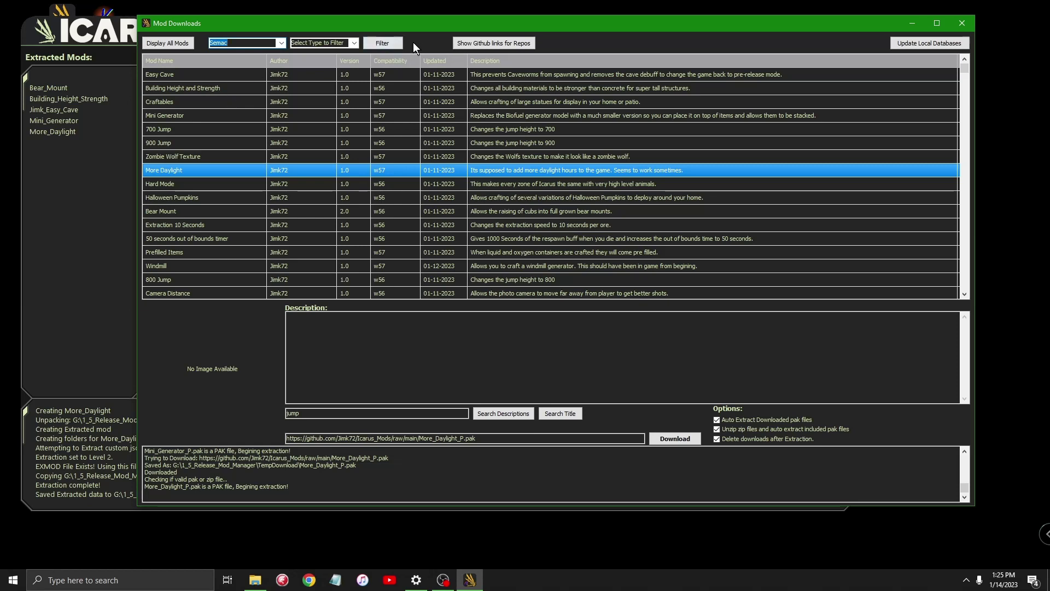
left_click(379, 44)
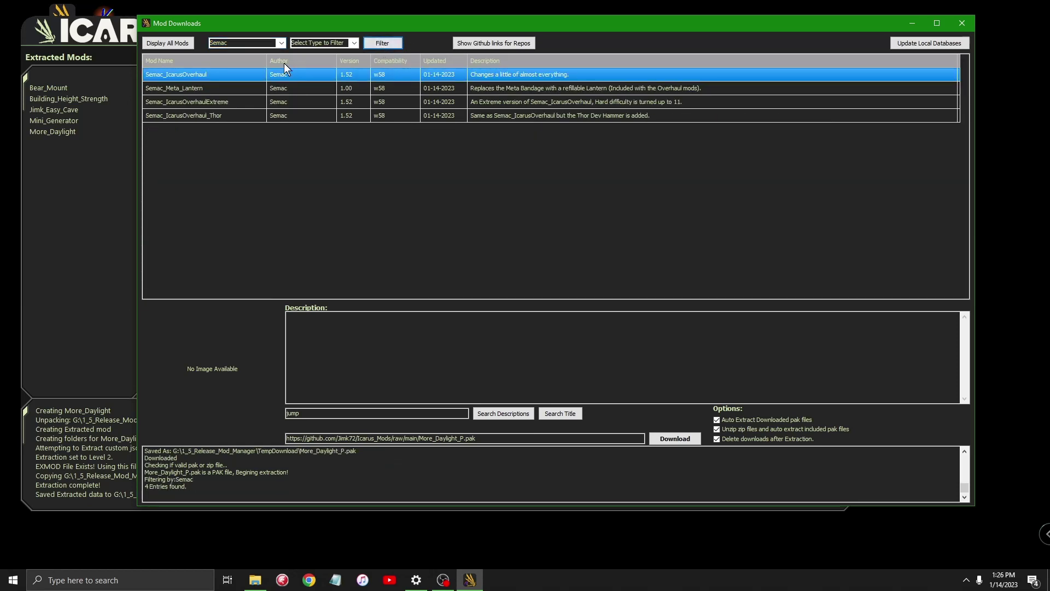
- Filter the mod list by author CK_Dexterhaven and browse the entries through to All_The_Poison_Fish
left_click(281, 43)
left_click(247, 52)
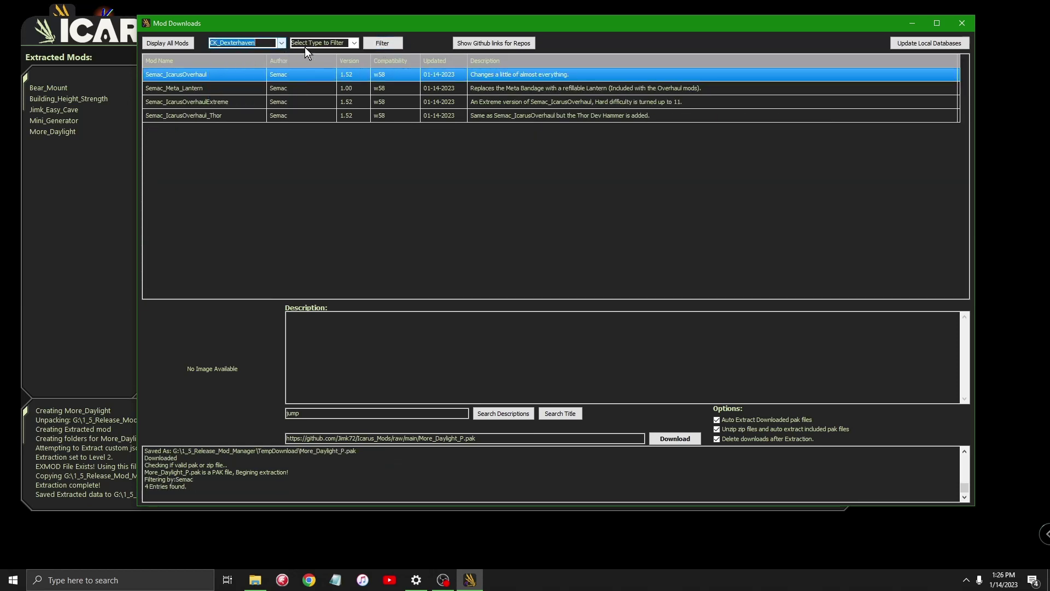
left_click(381, 44)
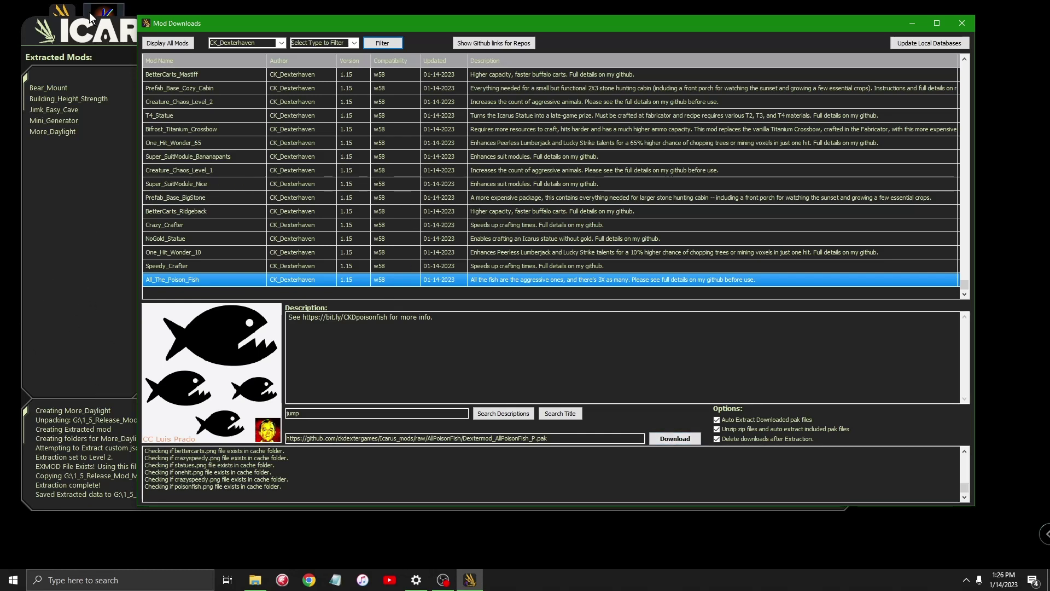
- Close the Mod Downloads window and move the main mod manager window so its lists are fully in view
left_click_drag(96, 32, 99, 30)
left_click_drag(184, 21, 127, 26)
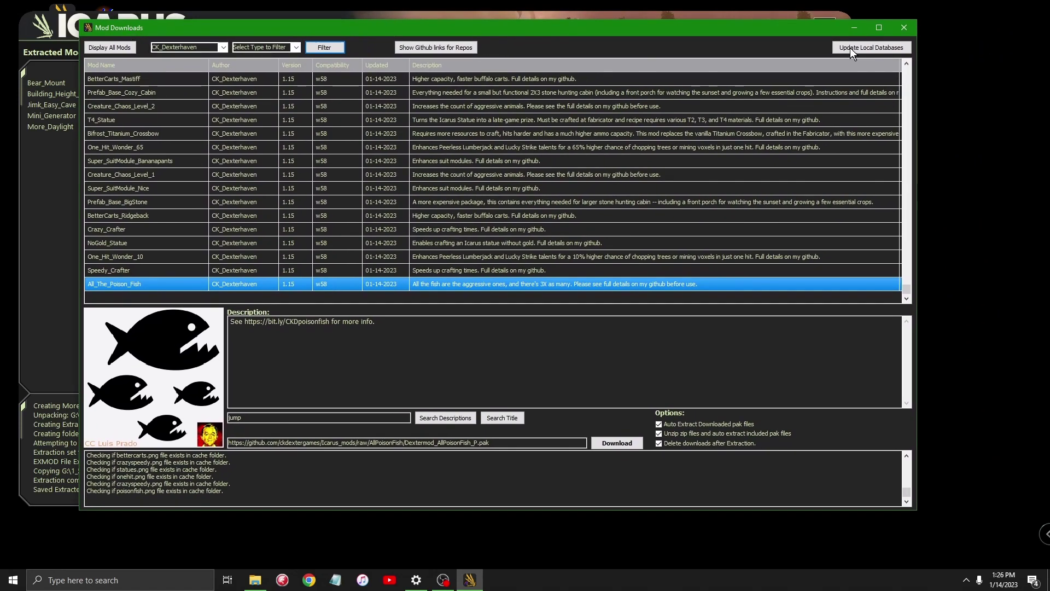
left_click(905, 29)
left_click_drag(681, 27, 786, 35)
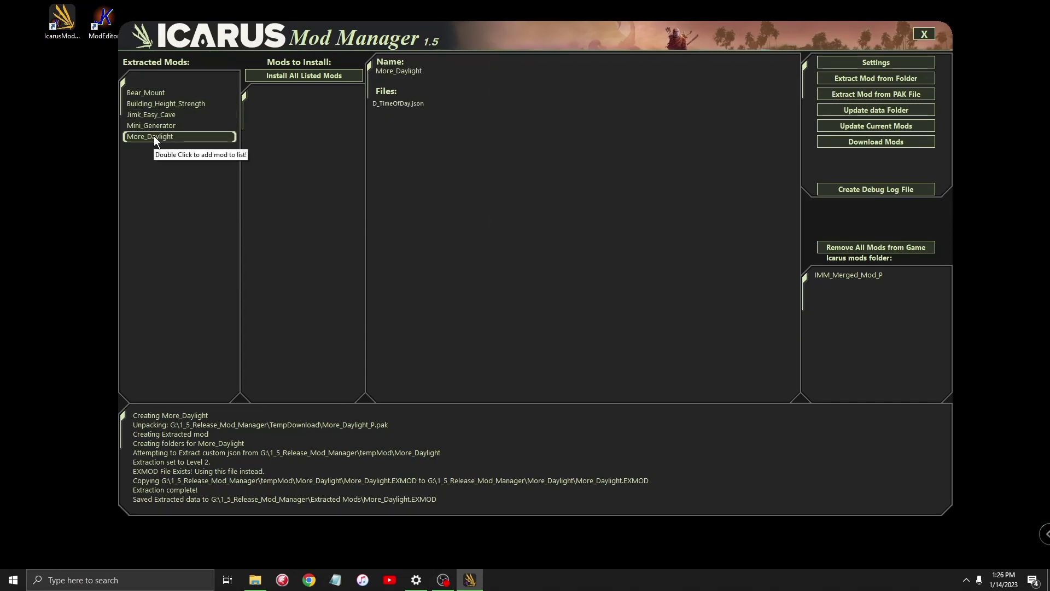
- Add Bear_Mount, Building_Height_Strength, Jimk_Easy_Cave, Mini_Generator and More_Daylight to the mods to install, and install them all
double_click(155, 93)
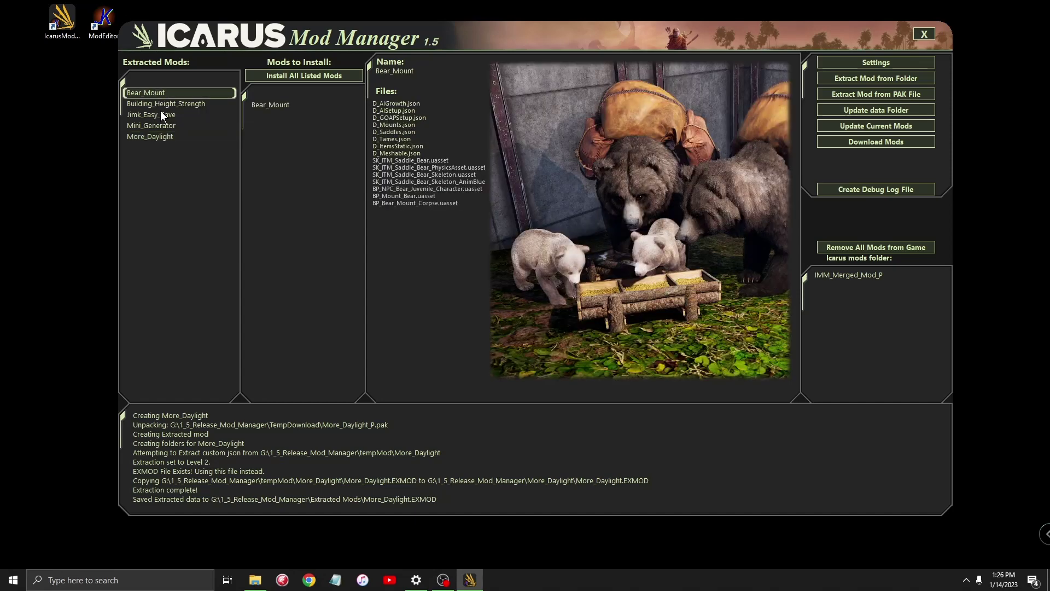
double_click(159, 105)
double_click(150, 116)
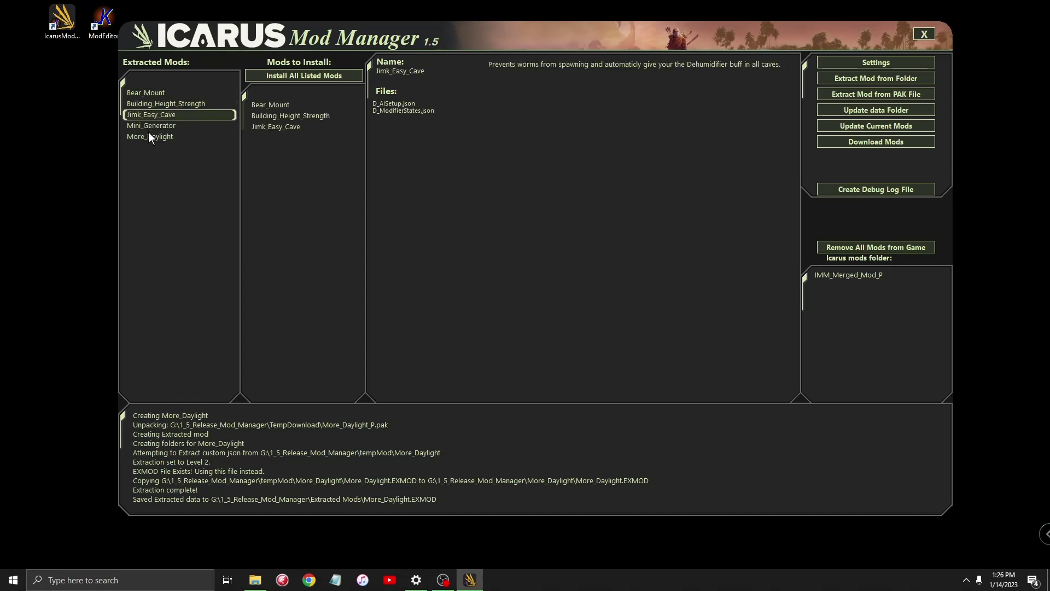
double_click(151, 125)
double_click(146, 138)
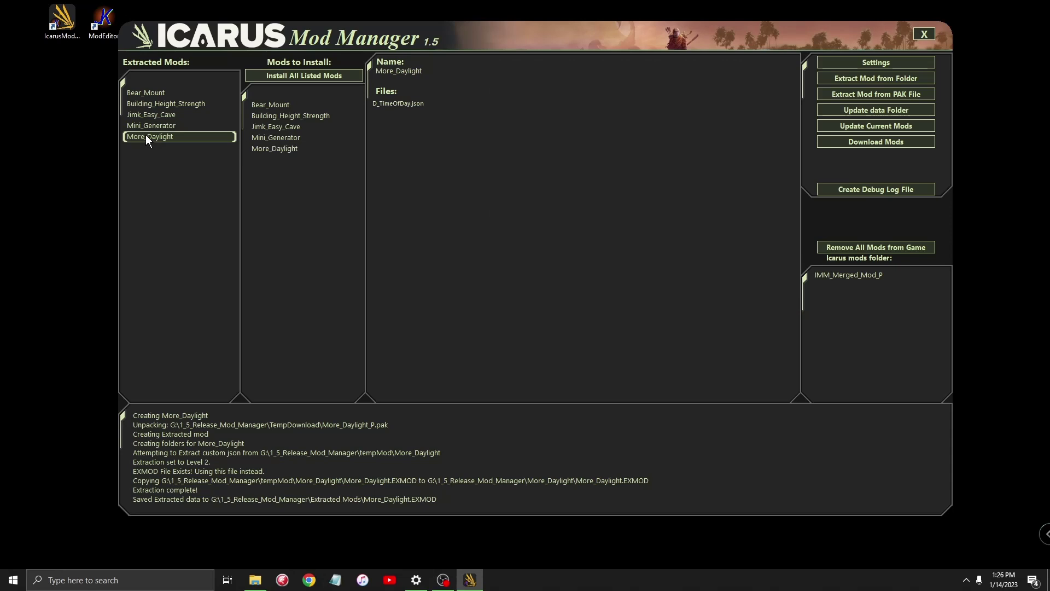
left_click(305, 78)
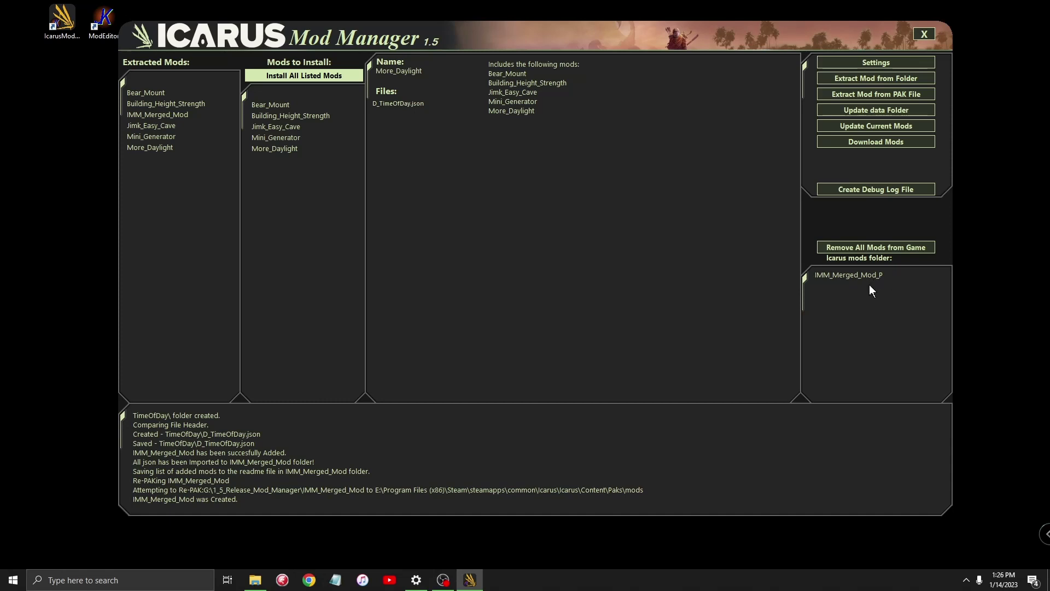
left_click_drag(878, 22, 822, 47)
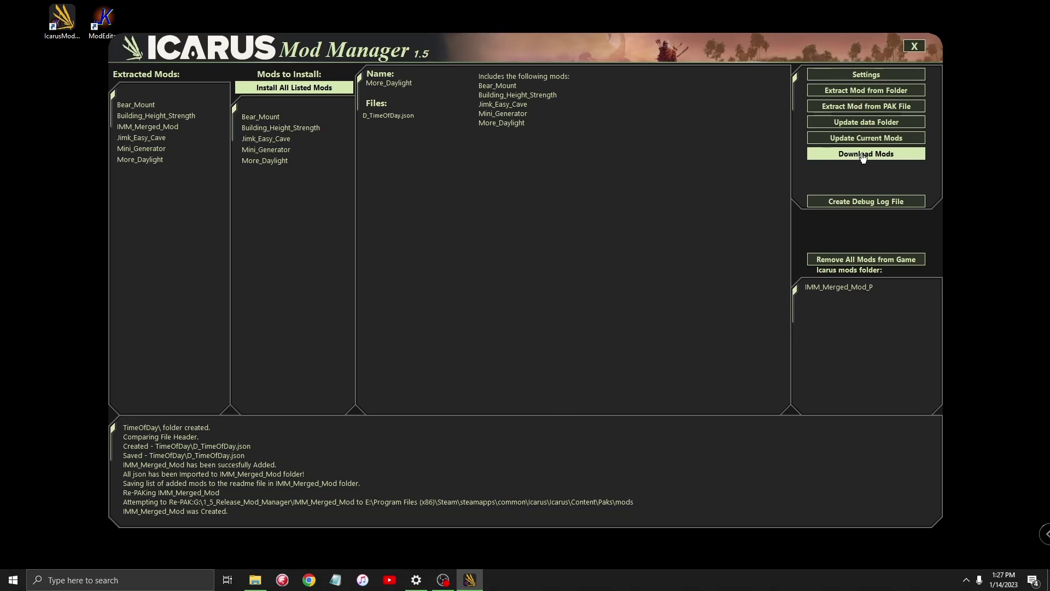
left_click_drag(584, 43, 570, 38)
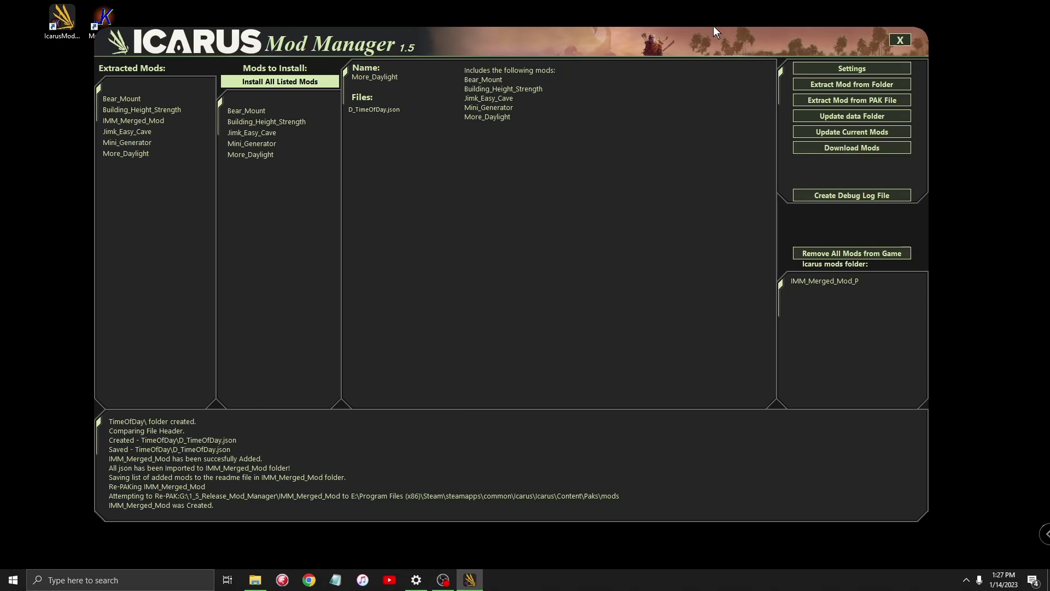
left_click_drag(685, 41, 644, 36)
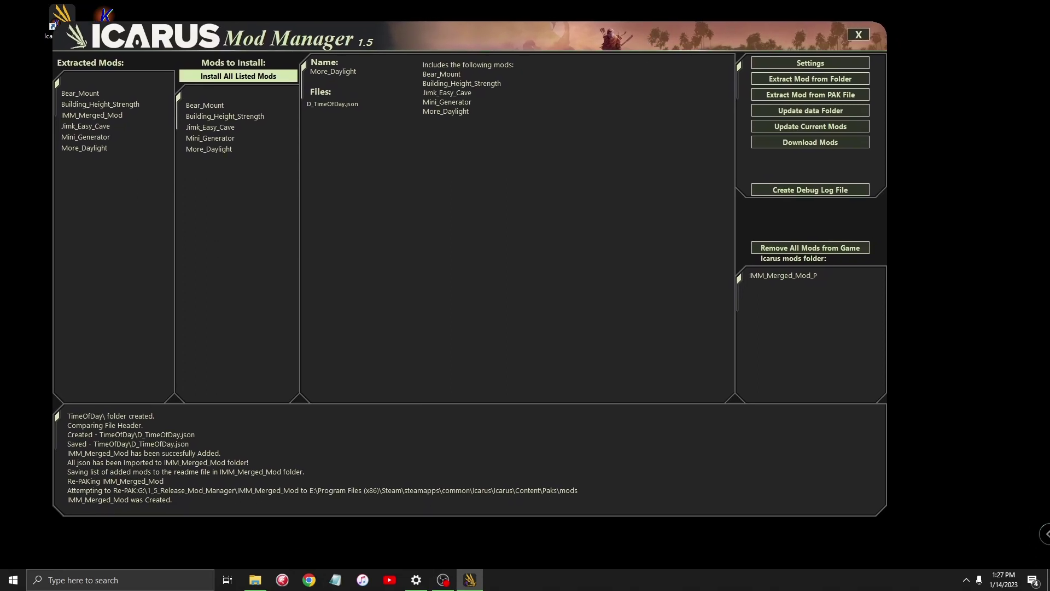
- Switch to the Downloads folder in File Explorer and drop JimK_Scoped_rifle_P.pak onto the mod manager's extracted mods to extract it
key("alt+Tab")
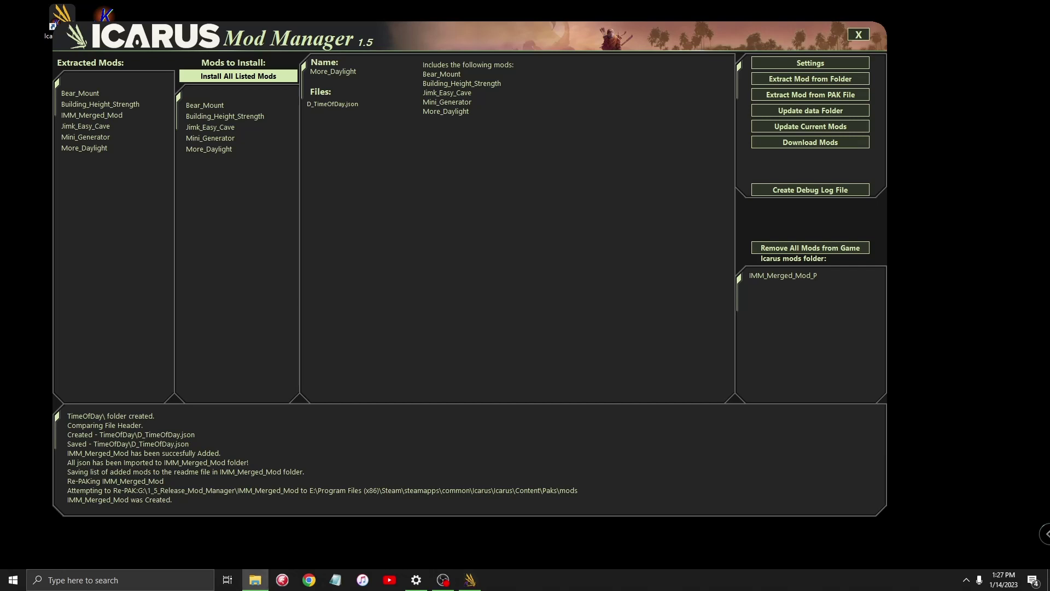
left_click_drag(0, 240, 596, 326)
left_click_drag(404, 495, 575, 261)
left_click_drag(520, 202, 520, 202)
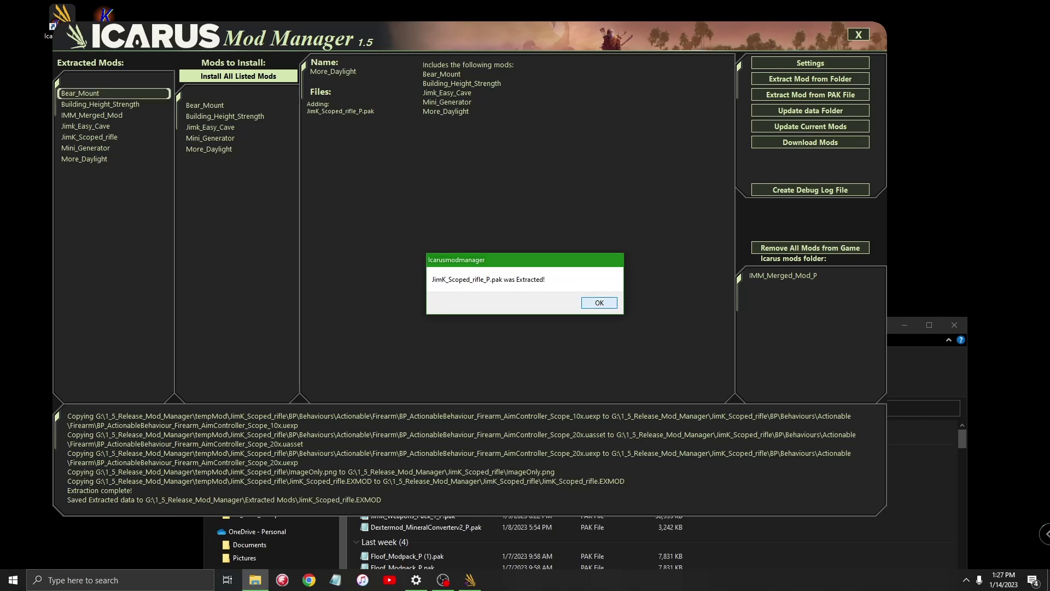
left_click(600, 303)
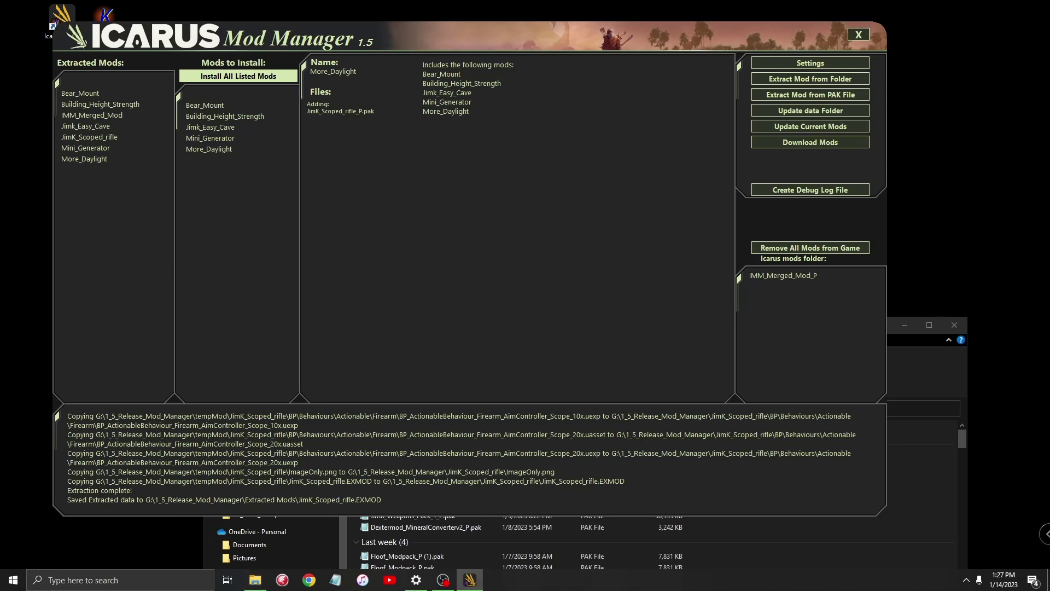
- Extract Dextermod_MineralConverterv2_P.pak from the Downloads folder into the extracted mods, acknowledging the resulting messages
left_click(911, 365)
left_click_drag(767, 399, 889, 140)
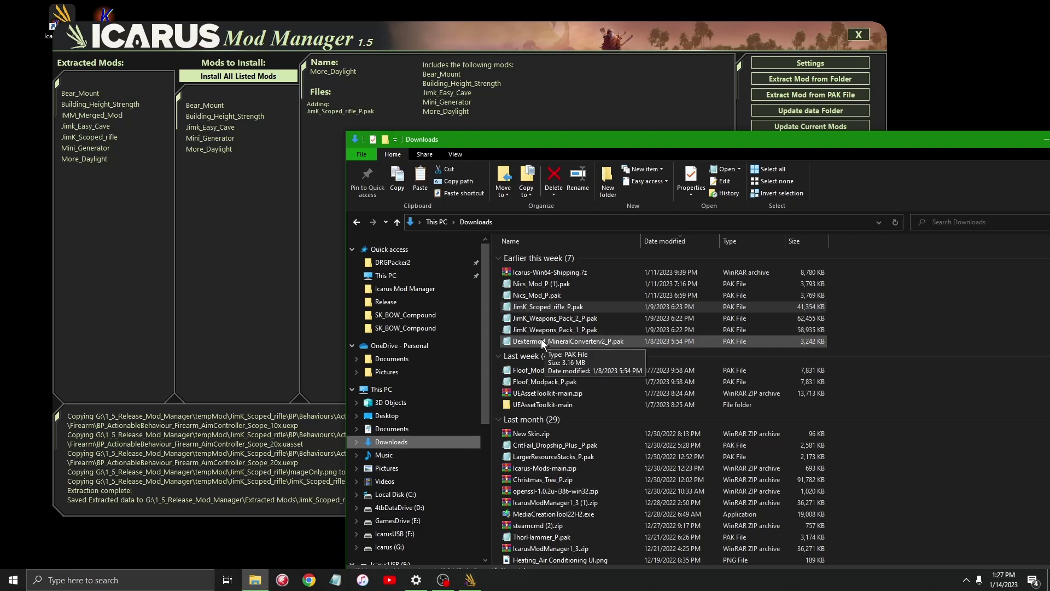
left_click_drag(543, 342, 133, 265)
left_click_drag(254, 267, 254, 268)
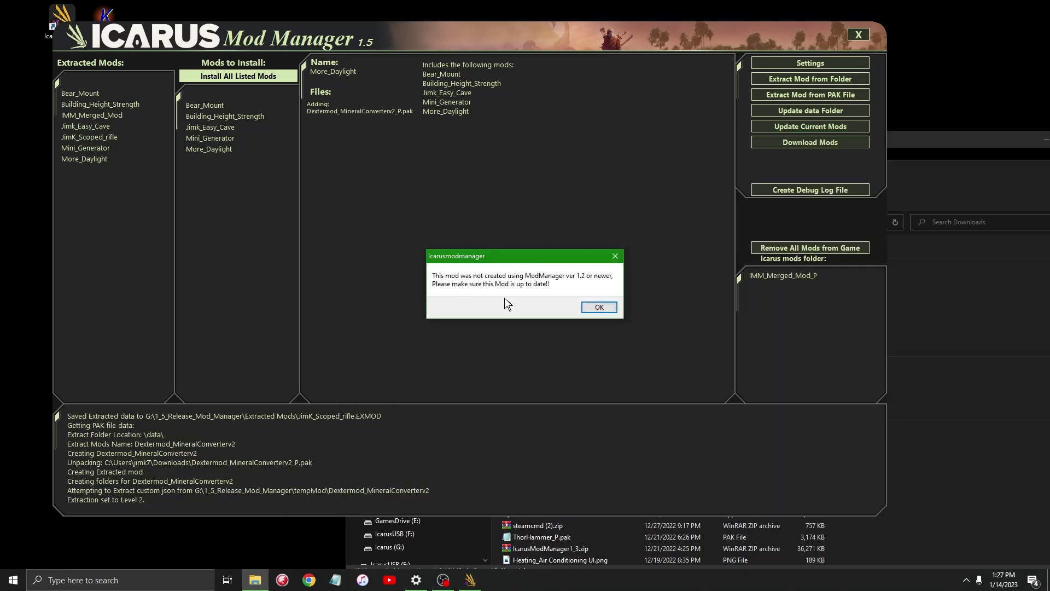
left_click(601, 306)
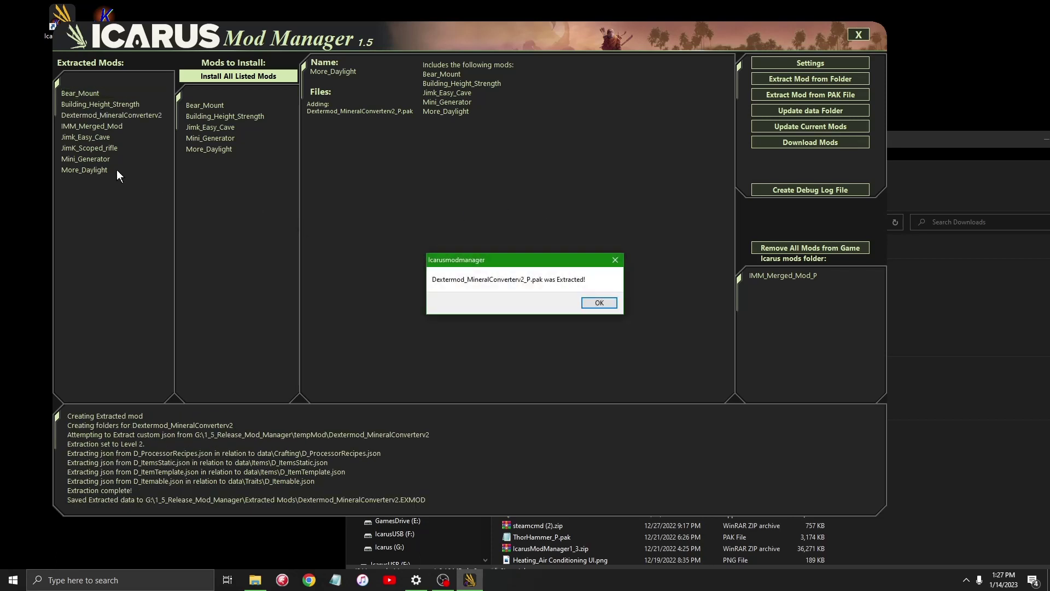
left_click(598, 304)
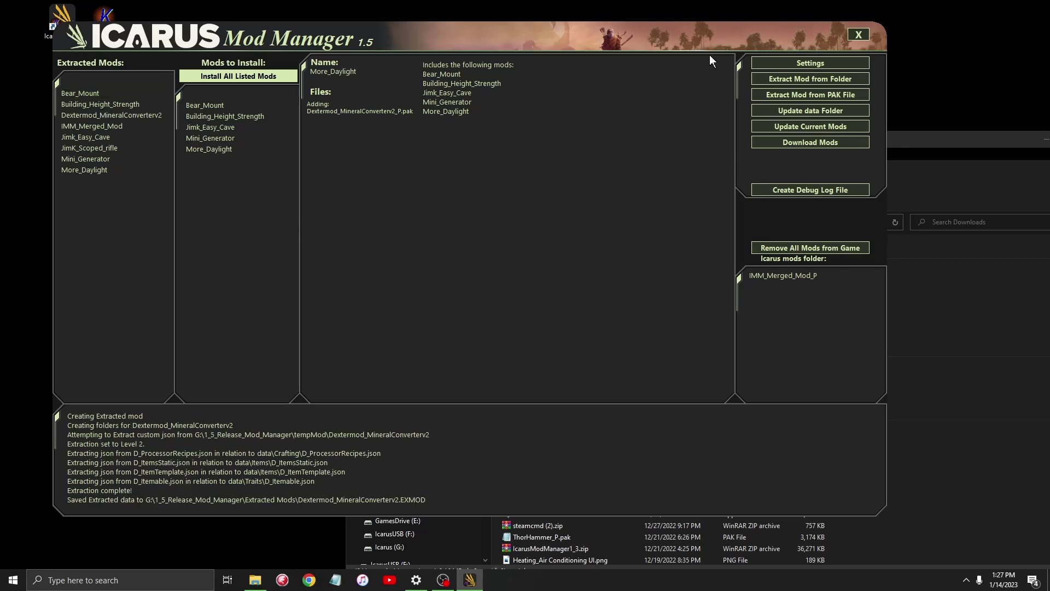
- Close the Downloads folder window behind the mod manager
left_click_drag(708, 33, 747, 45)
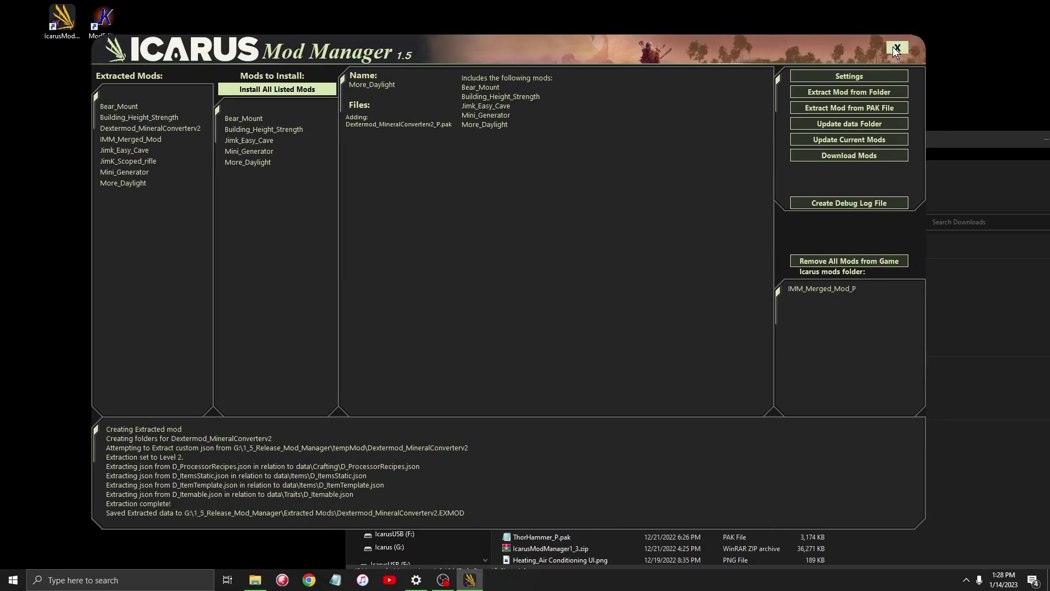
left_click_drag(989, 143, 766, 101)
left_click(874, 97)
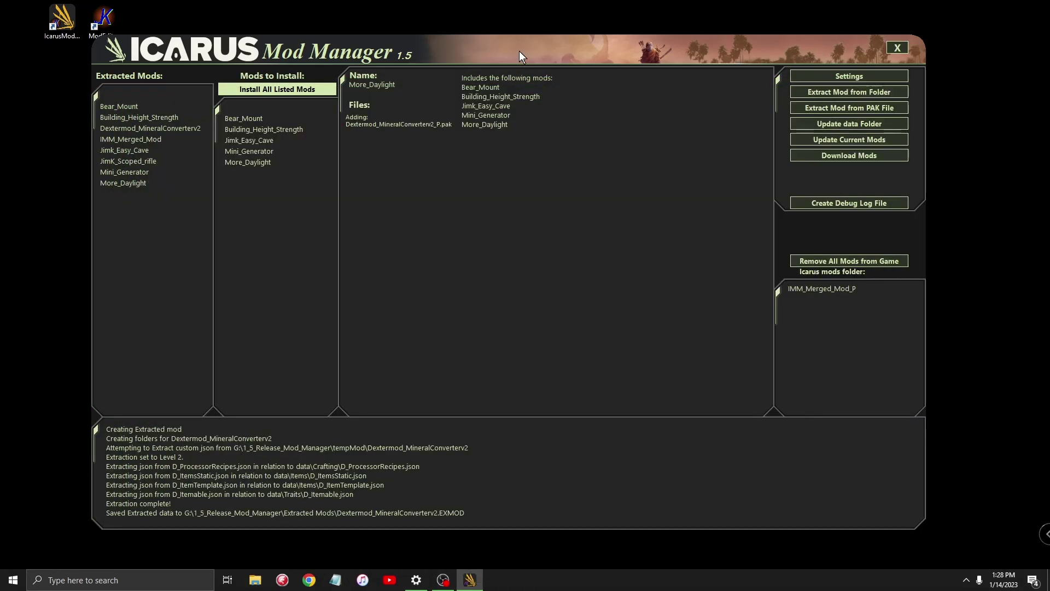
left_click_drag(520, 51, 573, 60)
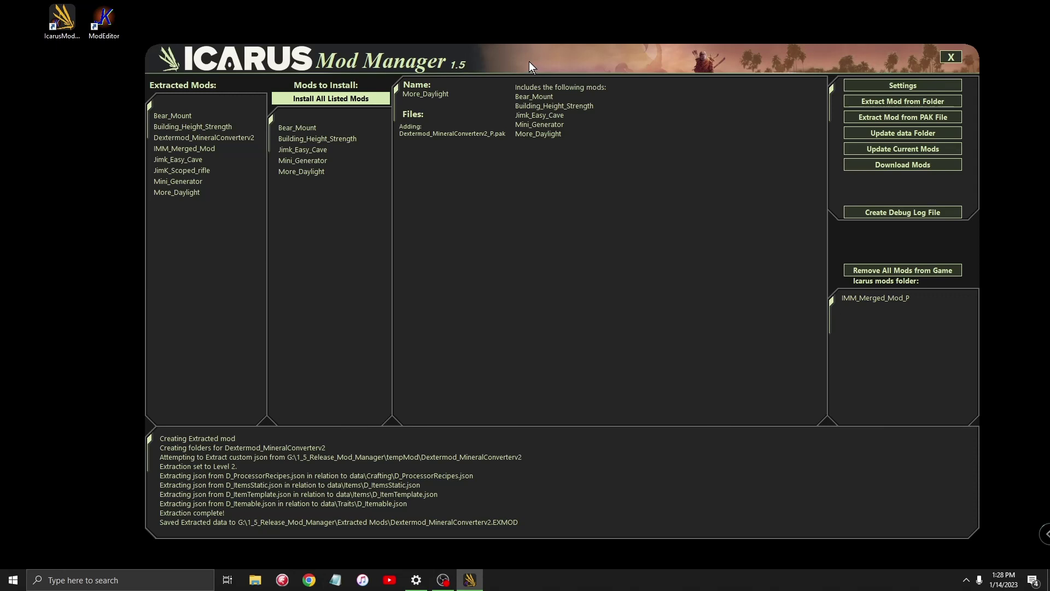
left_click_drag(527, 60, 496, 51)
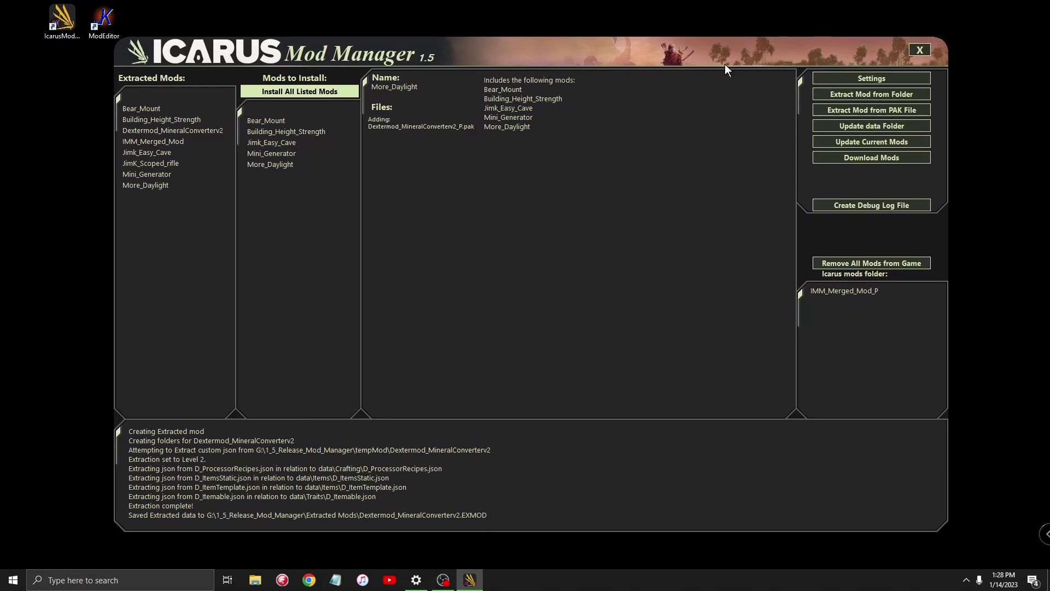